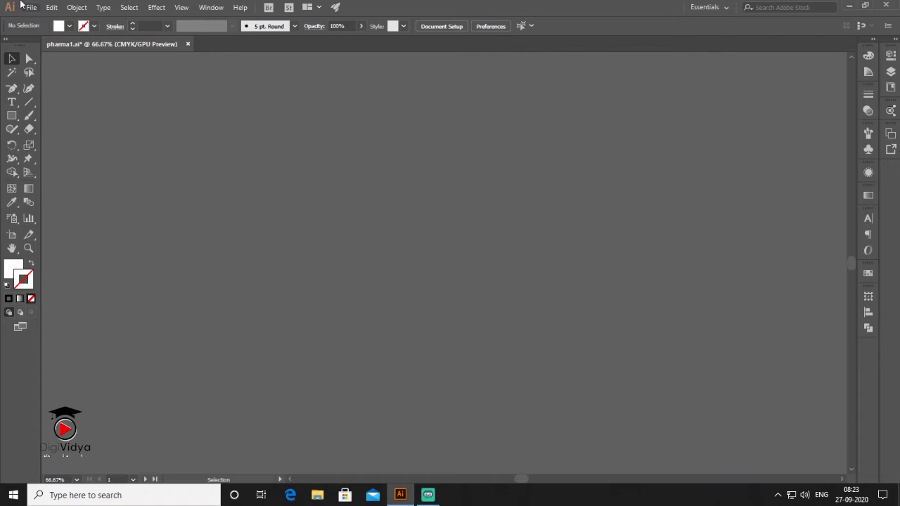
Create a new A4 portrait document with its units set to inches
{"action": "left_click", "coordinate": [31, 7]}
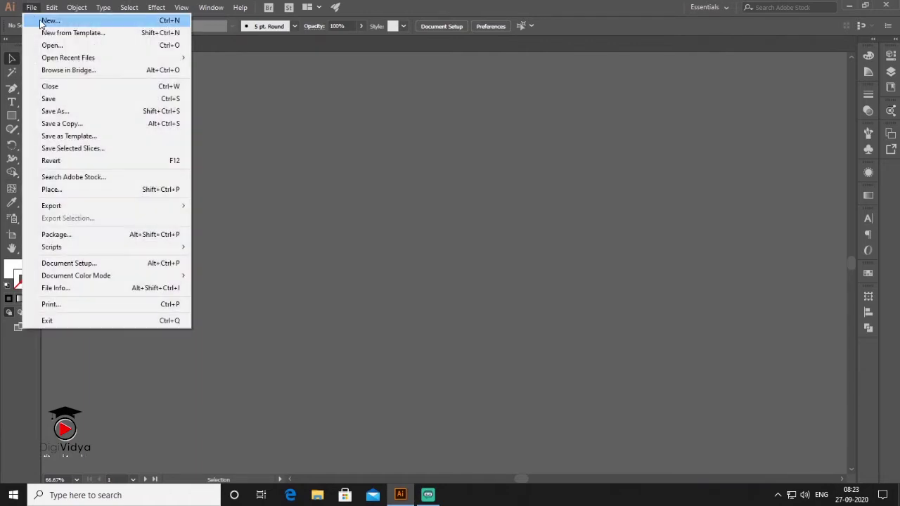
{"action": "left_click", "coordinate": [42, 21]}
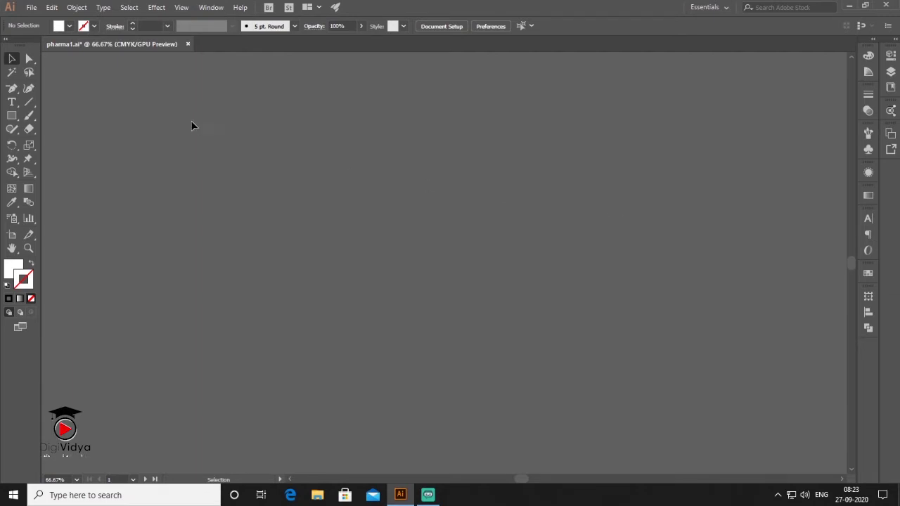
{"action": "left_click", "coordinate": [31, 12]}
{"action": "left_click", "coordinate": [47, 19]}
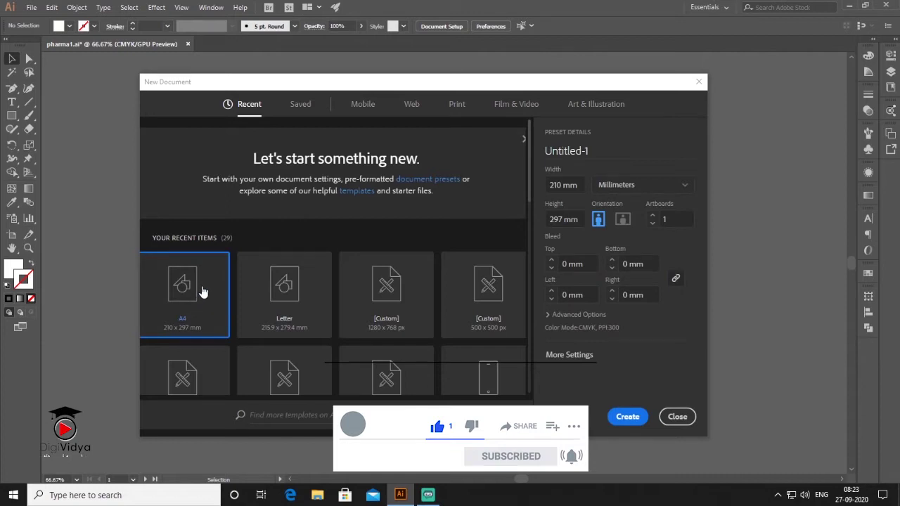
{"action": "left_click", "coordinate": [643, 186]}
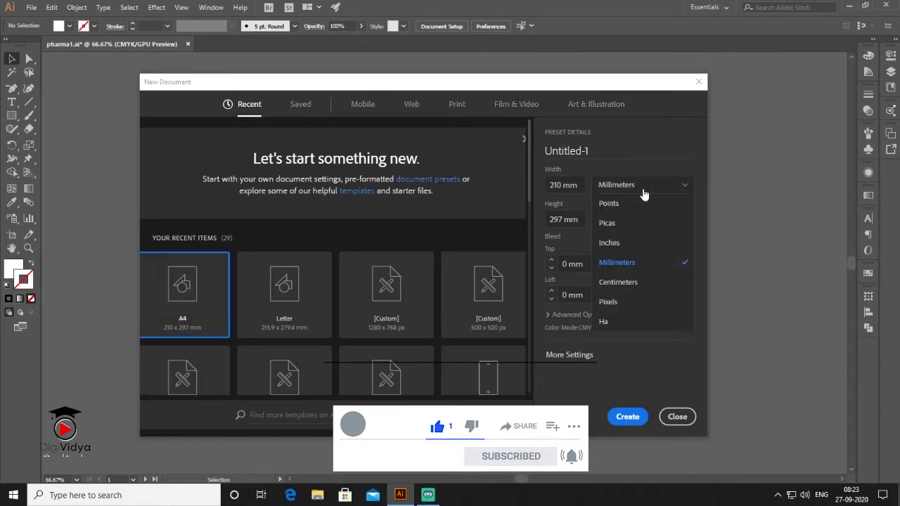
{"action": "left_click", "coordinate": [625, 243]}
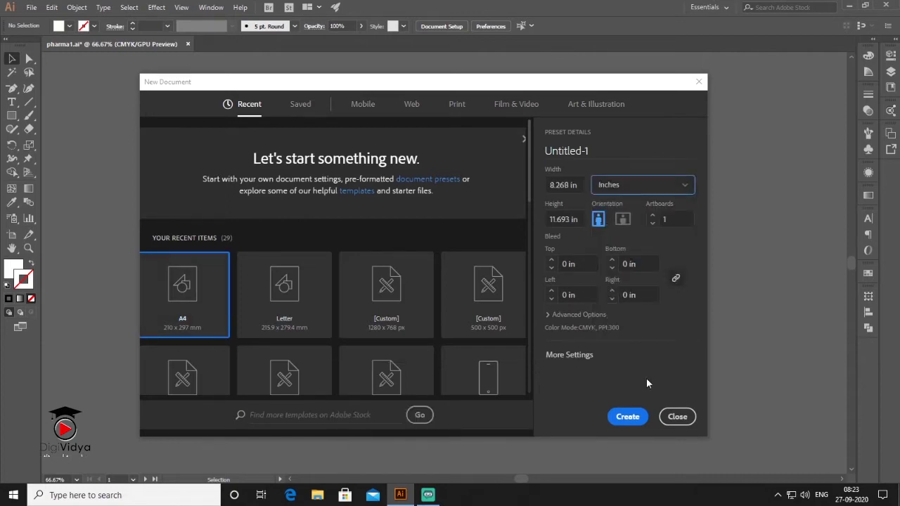
{"action": "left_click", "coordinate": [628, 417]}
{"action": "key", "text": "ctrl+minus"}
{"action": "left_click", "coordinate": [11, 116]}
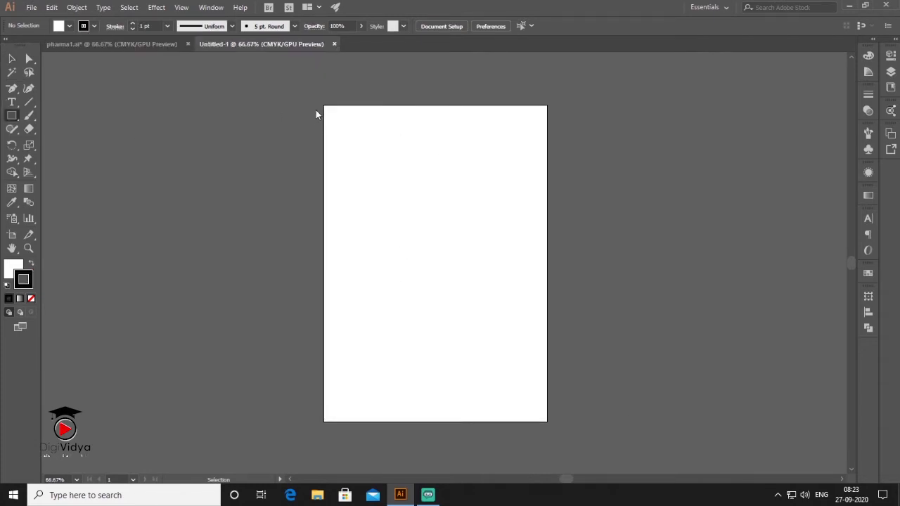
Draw a rectangle over the whole artboard and fill it with bright blue 03A3EA
{"action": "left_click_drag", "start_coordinate": [323, 106], "coordinate": [547, 422]}
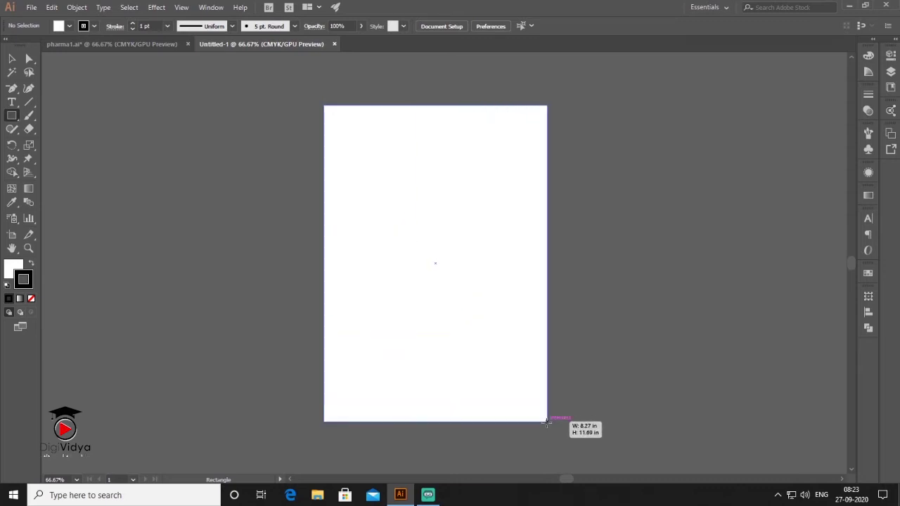
{"action": "left_click", "coordinate": [11, 58]}
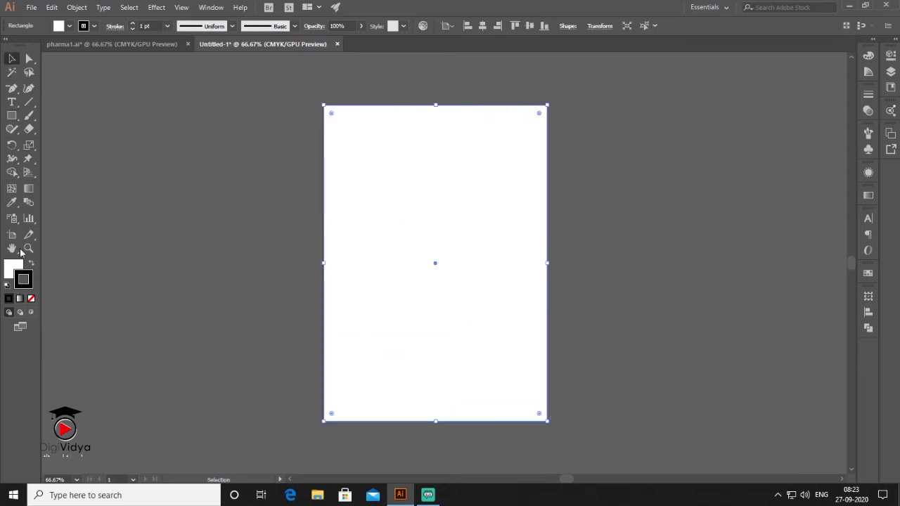
{"action": "left_click", "coordinate": [30, 263]}
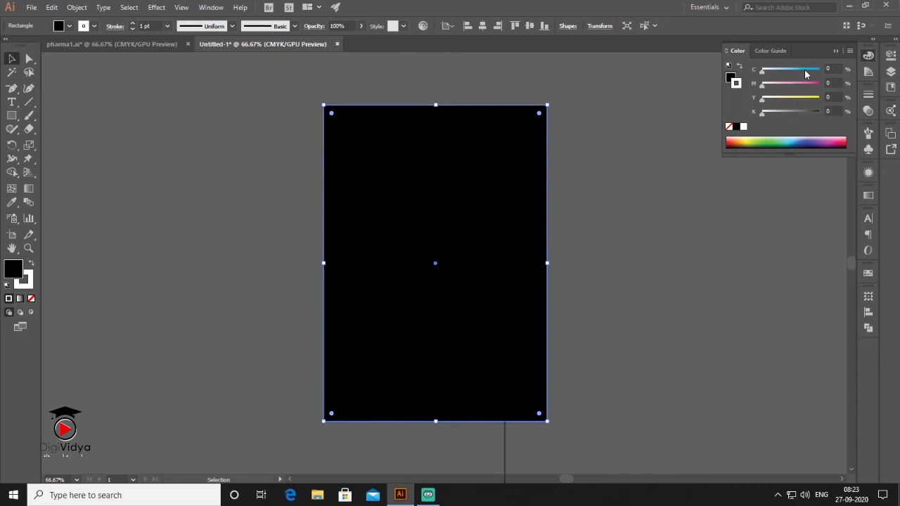
{"action": "double_click", "coordinate": [732, 77]}
{"action": "left_click_drag", "start_coordinate": [355, 400], "coordinate": [360, 376]}
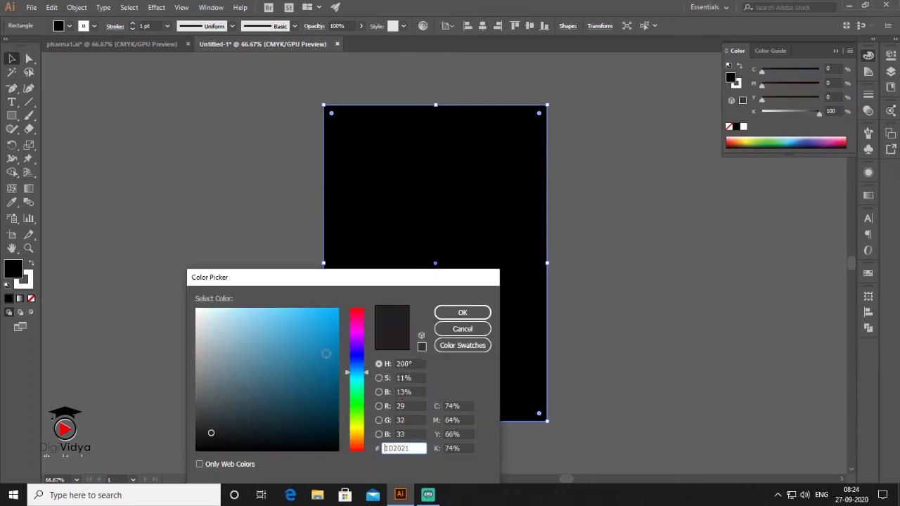
{"action": "left_click_drag", "start_coordinate": [324, 340], "coordinate": [336, 320]}
{"action": "left_click", "coordinate": [461, 315]}
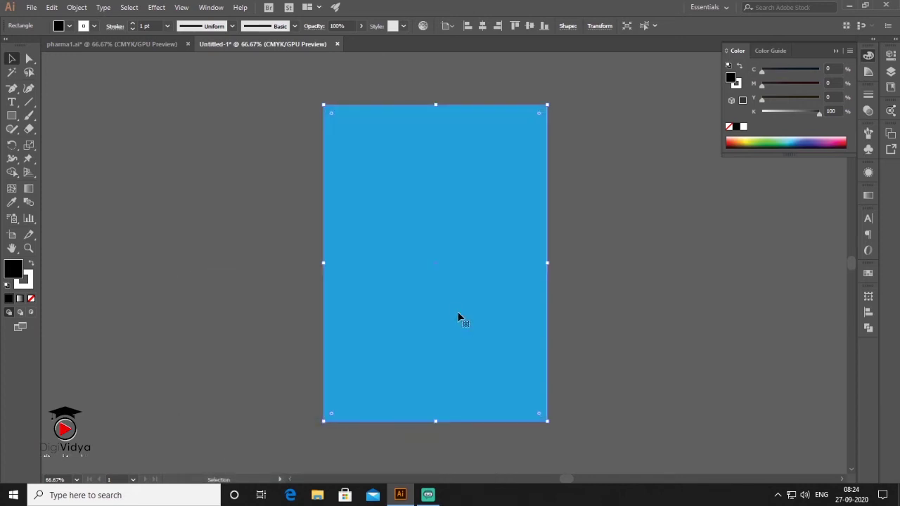
{"action": "left_click", "coordinate": [837, 51]}
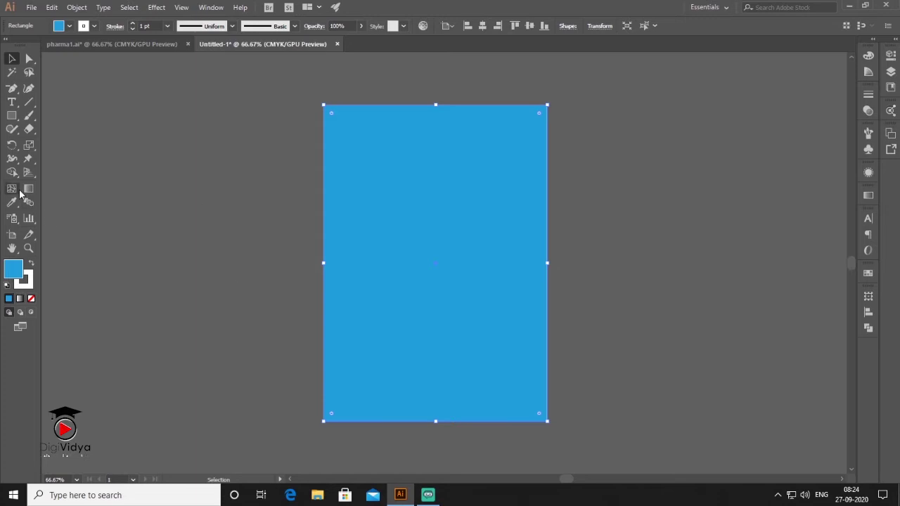
Add gradient mesh points with lighter blue highlights to the background rectangle
{"action": "left_click", "coordinate": [12, 190]}
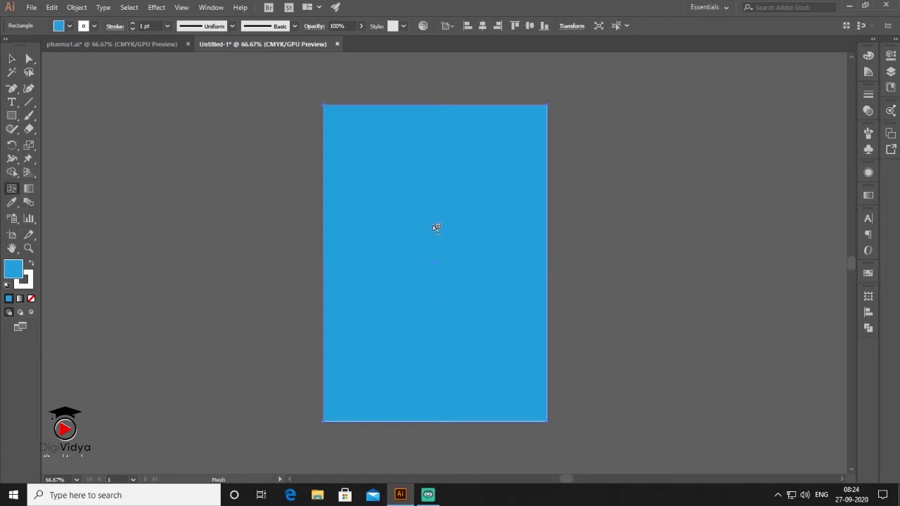
{"action": "left_click", "coordinate": [434, 225]}
{"action": "double_click", "coordinate": [14, 269]}
{"action": "left_click", "coordinate": [271, 313]}
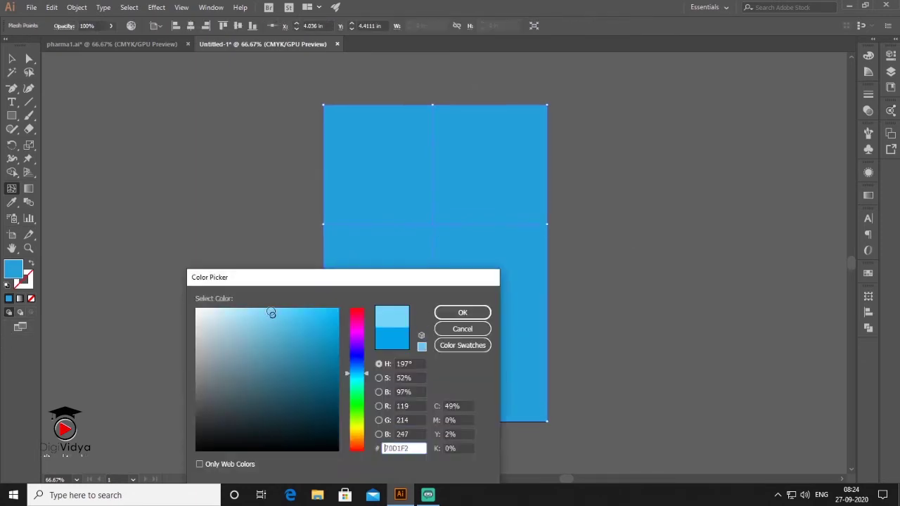
{"action": "left_click", "coordinate": [463, 312]}
{"action": "left_click", "coordinate": [392, 360]}
{"action": "double_click", "coordinate": [14, 269]}
{"action": "left_click", "coordinate": [330, 376]}
{"action": "left_click", "coordinate": [462, 313]}
{"action": "key", "text": "ctrl+z"}
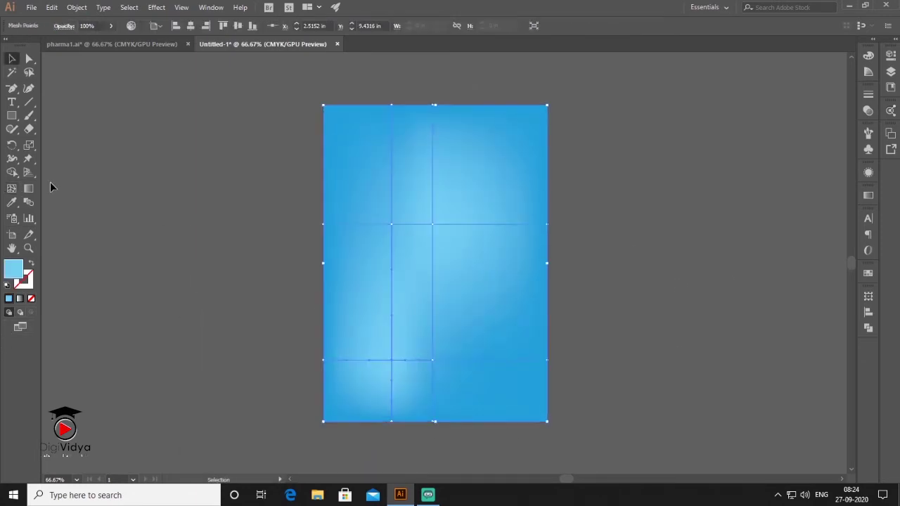
Lasso the right-side mesh points and shade them a deeper blue
{"action": "key", "text": "q"}
{"action": "mouse_move", "coordinate": [583, 189]}
{"action": "left_mouse_down"}
{"action": "mouse_move", "coordinate": [555, 223]}
{"action": "mouse_move", "coordinate": [527, 410]}
{"action": "mouse_move", "coordinate": [621, 403]}
{"action": "mouse_move", "coordinate": [603, 195]}
{"action": "mouse_move", "coordinate": [577, 192]}
{"action": "left_mouse_up"}
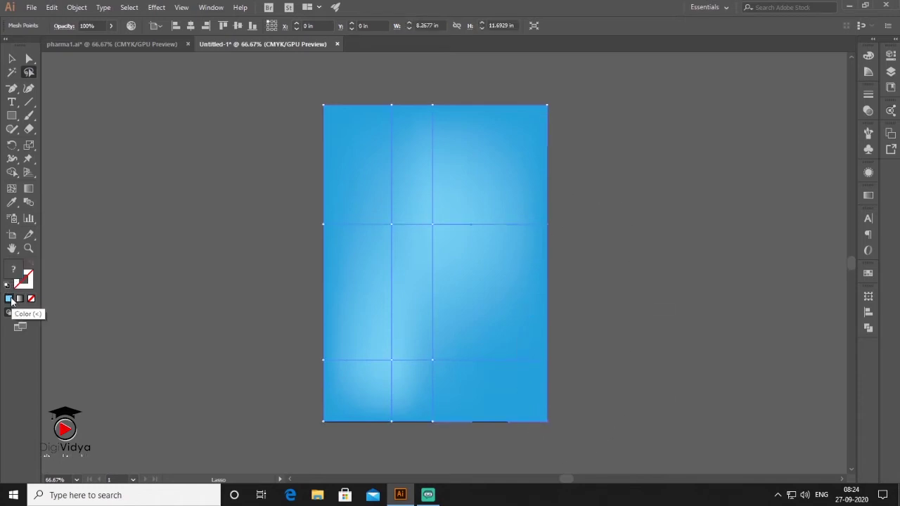
{"action": "double_click", "coordinate": [13, 270]}
{"action": "left_click", "coordinate": [445, 315]}
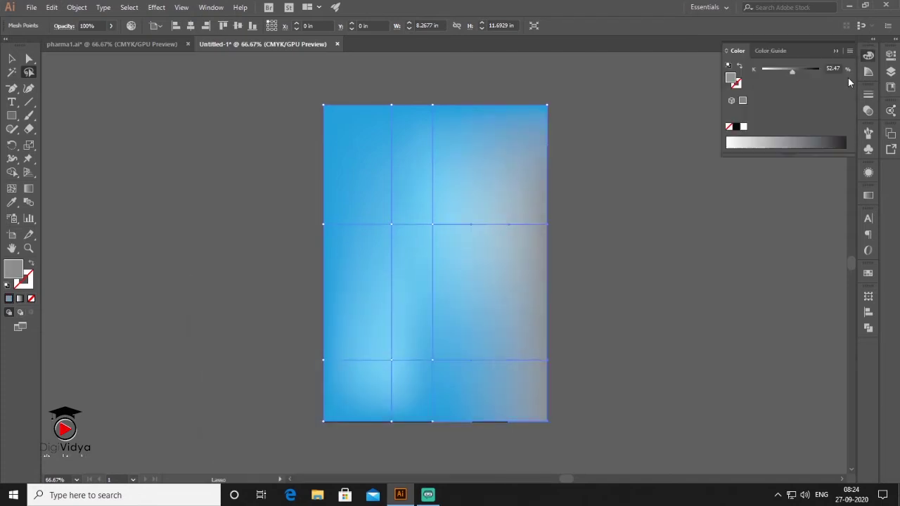
{"action": "left_click_drag", "start_coordinate": [816, 89], "coordinate": [792, 92]}
{"action": "key", "text": "v"}
{"action": "left_click", "coordinate": [148, 201]}
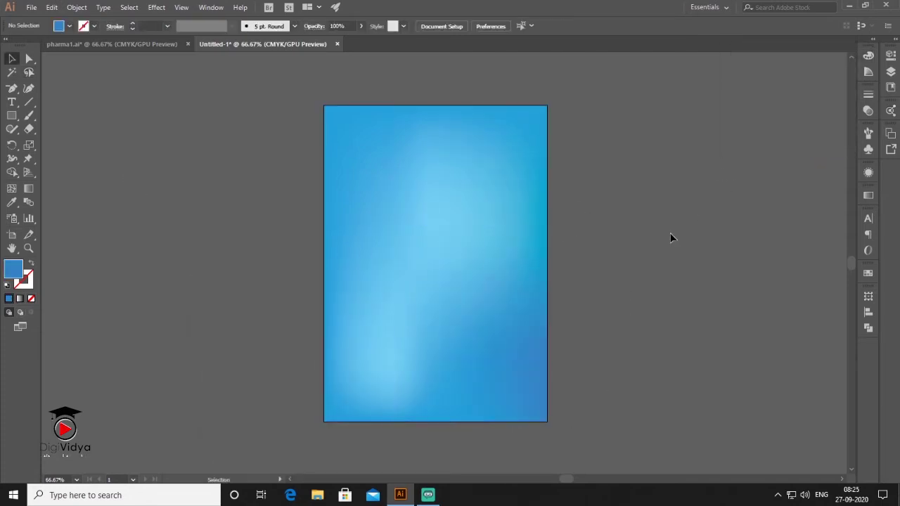
Lock the mesh background in place with Object > Lock > Selection
{"action": "left_click", "coordinate": [408, 202]}
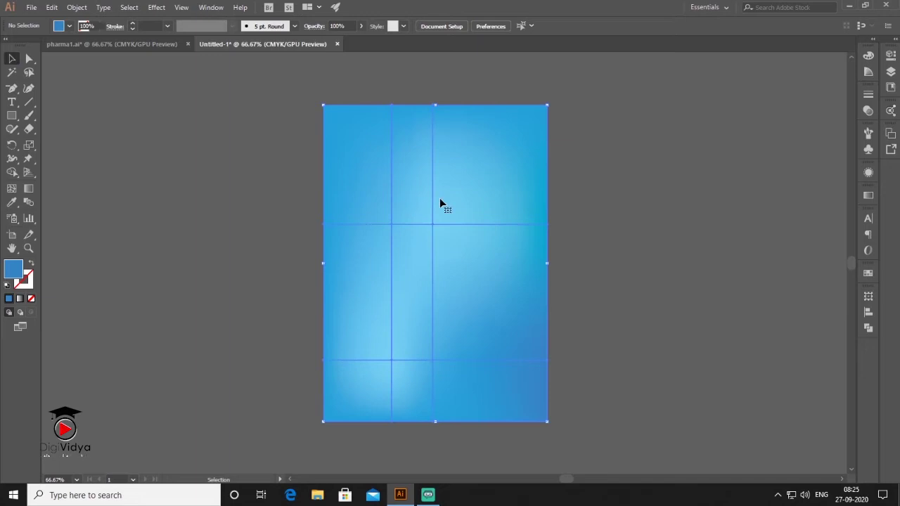
{"action": "left_click", "coordinate": [77, 8]}
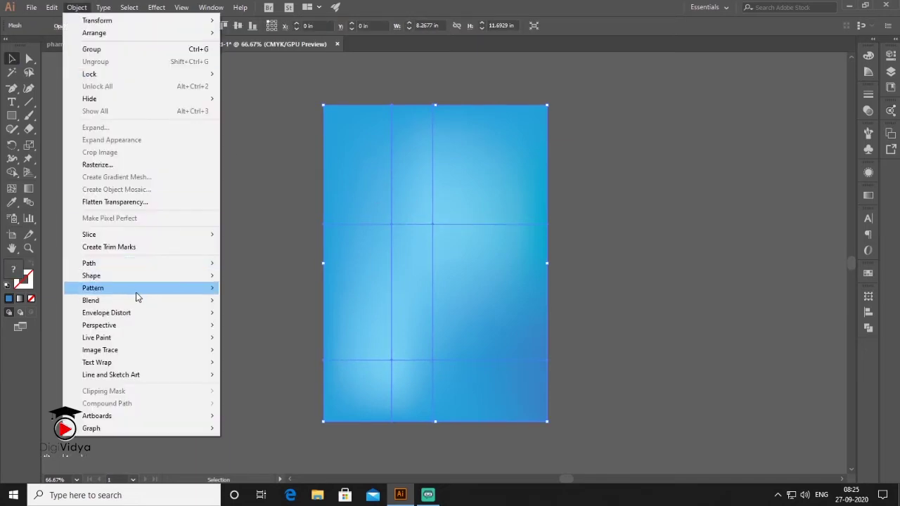
{"action": "mouse_move", "coordinate": [140, 74]}
{"action": "left_click", "coordinate": [288, 80]}
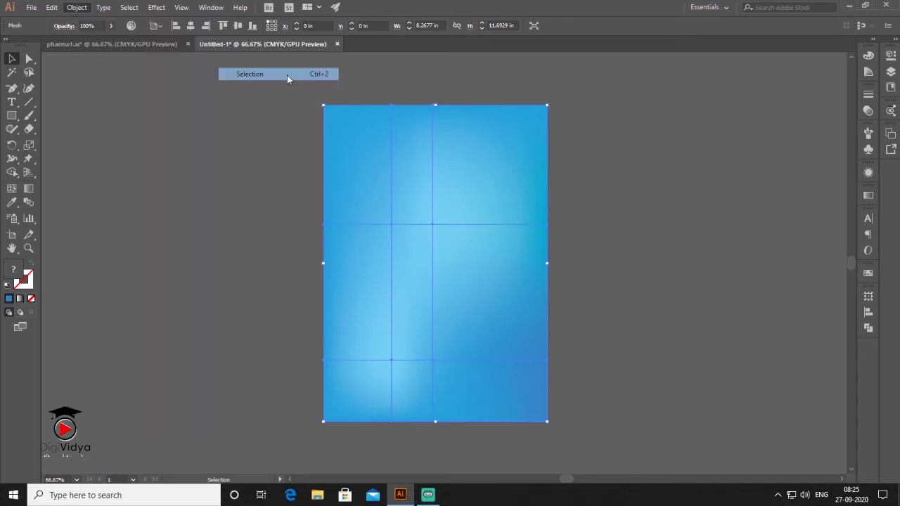
{"action": "left_click", "coordinate": [13, 116]}
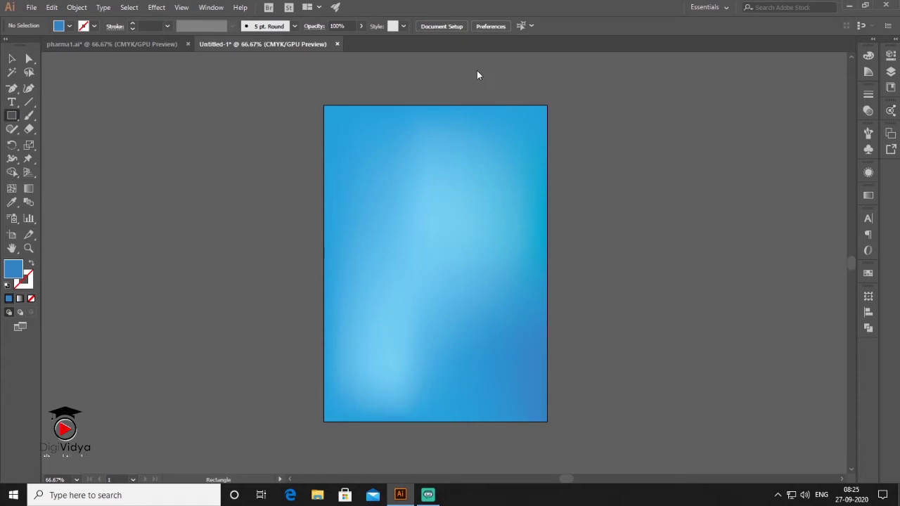
Draw a tall narrow rectangle beside the artboard and remove its bottom corners into a spike
{"action": "left_click_drag", "start_coordinate": [407, 74], "coordinate": [435, 297]}
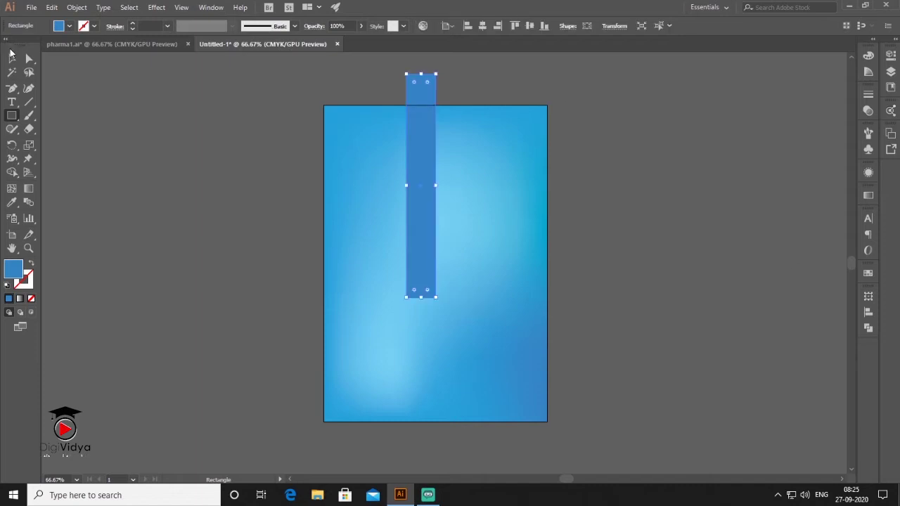
{"action": "key", "text": "v"}
{"action": "left_click_drag", "start_coordinate": [420, 212], "coordinate": [174, 213]}
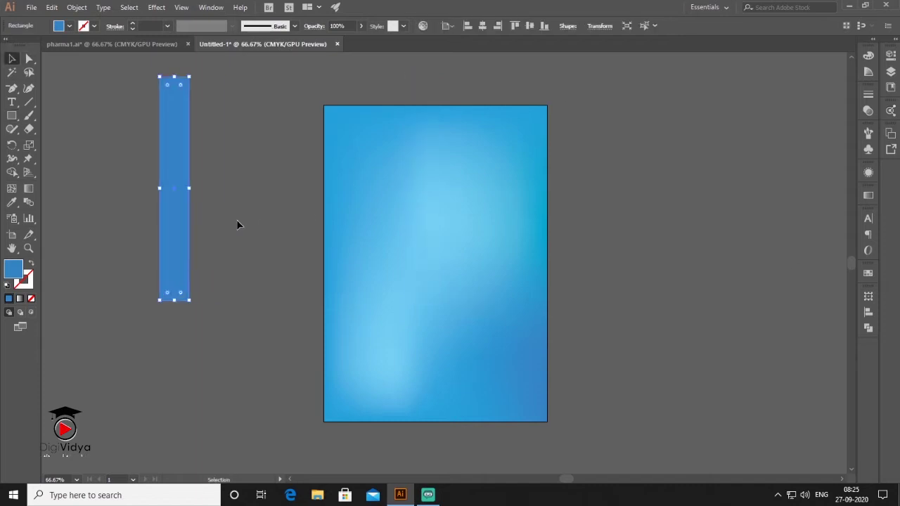
{"action": "left_click_drag", "start_coordinate": [11, 89], "coordinate": [56, 107]}
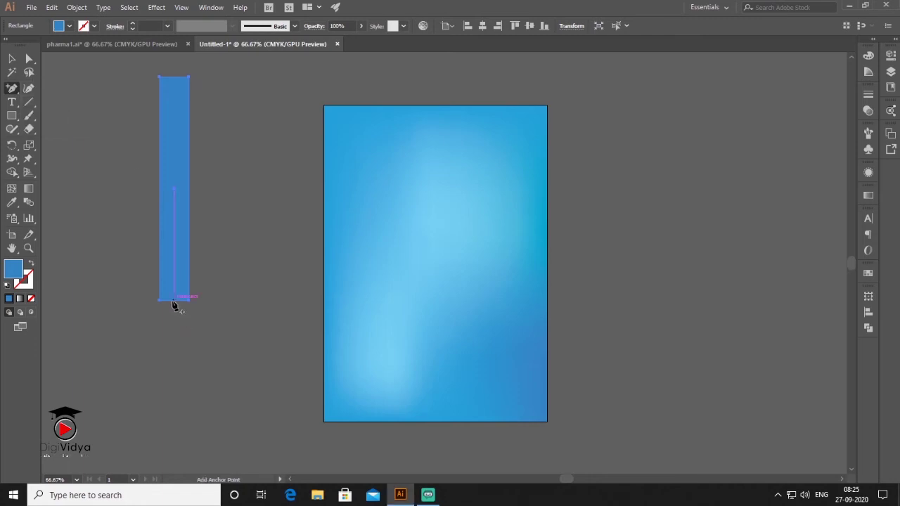
{"action": "left_click", "coordinate": [172, 301]}
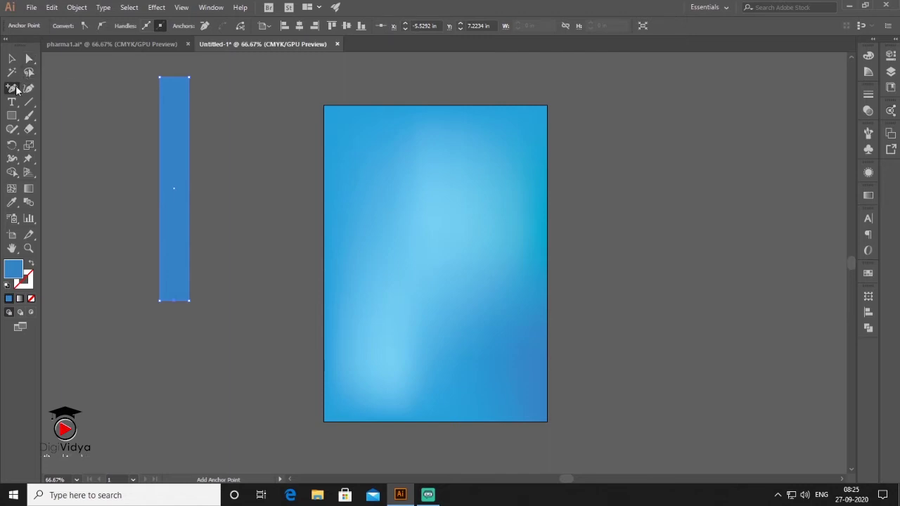
{"action": "left_click_drag", "start_coordinate": [12, 88], "coordinate": [64, 112]}
{"action": "left_click", "coordinate": [189, 301]}
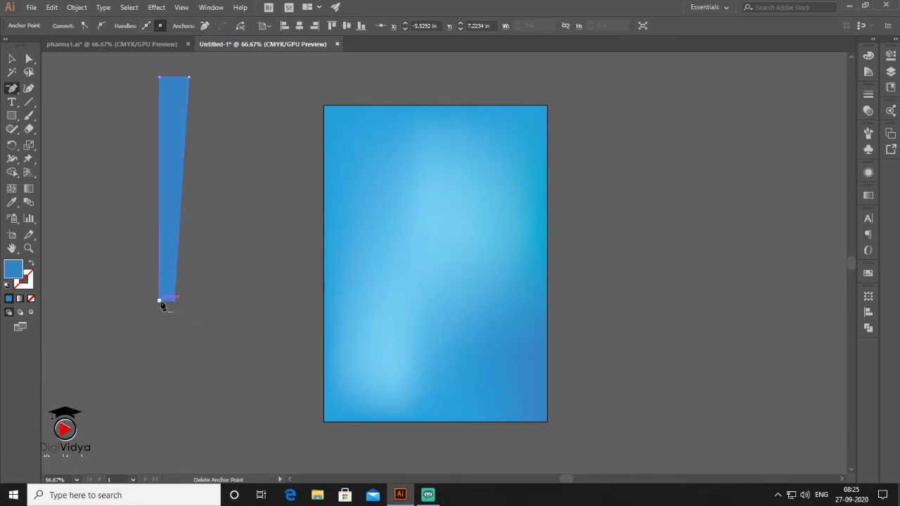
{"action": "left_click", "coordinate": [161, 301]}
{"action": "left_click", "coordinate": [12, 58]}
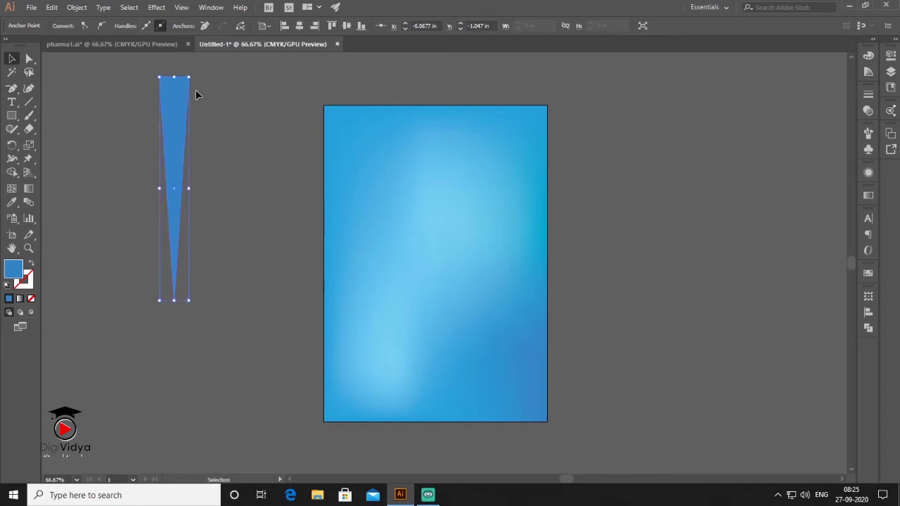
{"action": "left_click_drag", "start_coordinate": [183, 79], "coordinate": [183, 66]}
Make the spike white with no stroke and move it higher up the canvas
{"action": "left_click", "coordinate": [274, 282]}
{"action": "left_click_drag", "start_coordinate": [274, 282], "coordinate": [537, 288]}
{"action": "left_click_drag", "start_coordinate": [450, 189], "coordinate": [371, 184]}
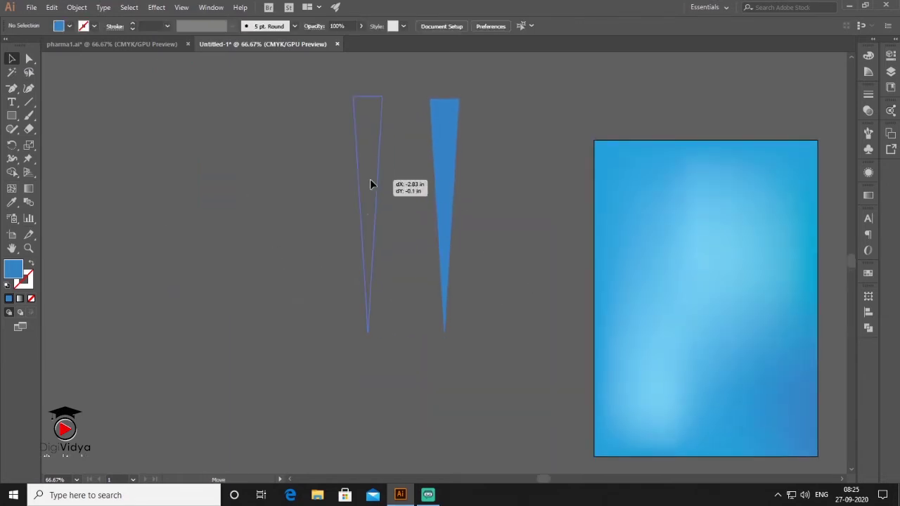
{"action": "left_click", "coordinate": [7, 285]}
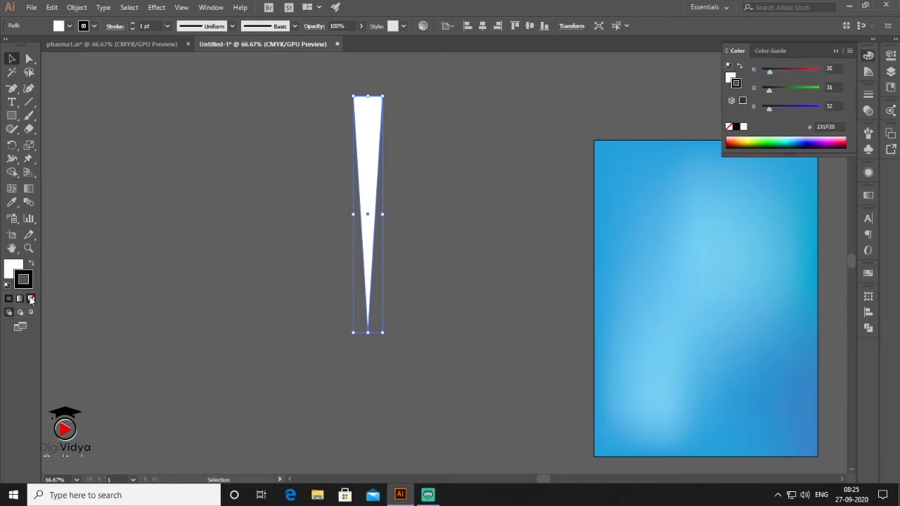
{"action": "left_click", "coordinate": [31, 299]}
{"action": "mouse_move", "coordinate": [374, 174]}
{"action": "left_mouse_down"}
{"action": "mouse_move", "coordinate": [391, 154]}
{"action": "mouse_move", "coordinate": [384, 123]}
{"action": "left_mouse_up"}
{"action": "left_click", "coordinate": [457, 176]}
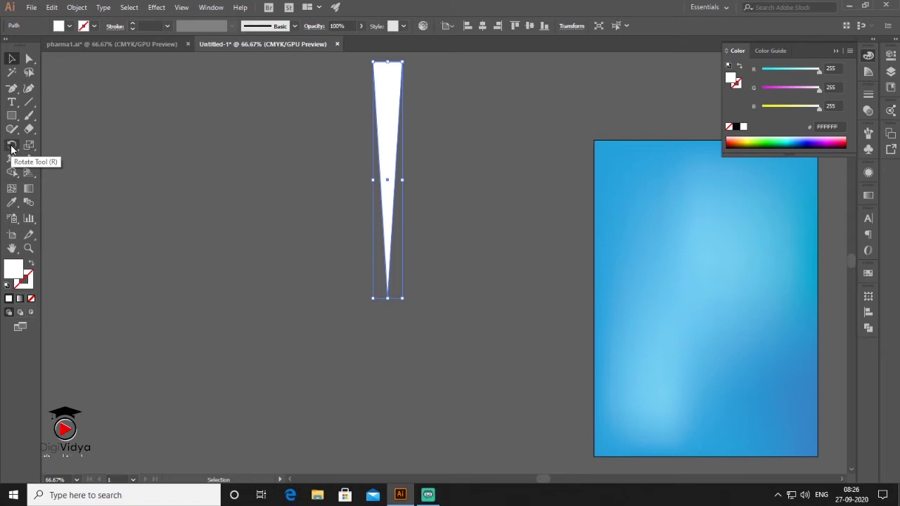
Make a copy of the spike rotated 45° around its bottom tip
{"action": "left_click", "coordinate": [12, 147]}
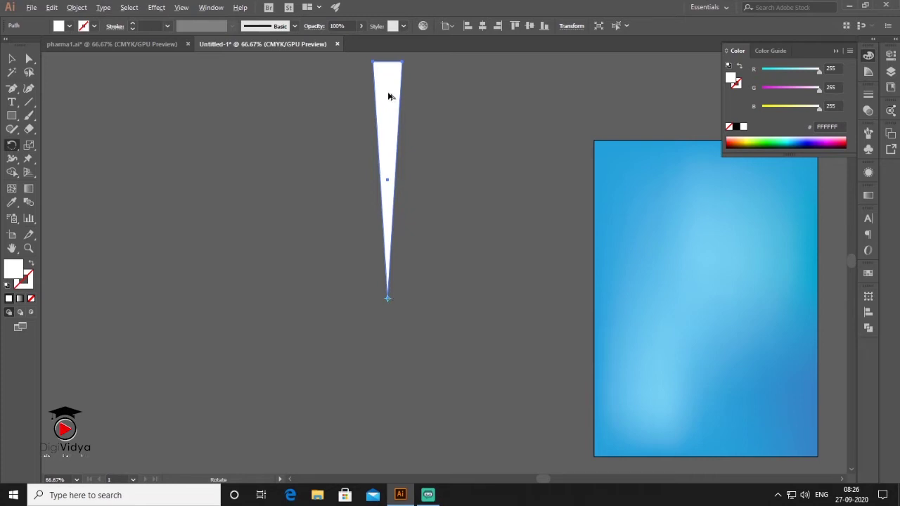
{"action": "mouse_move", "coordinate": [388, 96]}
{"action": "left_mouse_down"}
{"action": "mouse_move", "coordinate": [320, 115]}
{"action": "mouse_move", "coordinate": [334, 117]}
{"action": "left_mouse_up"}
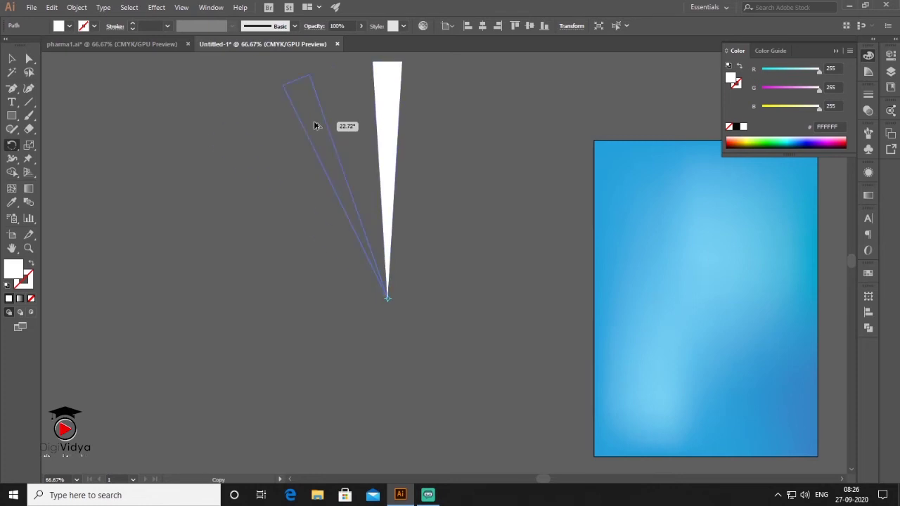
{"action": "left_click_drag", "start_coordinate": [334, 116], "coordinate": [294, 139]}
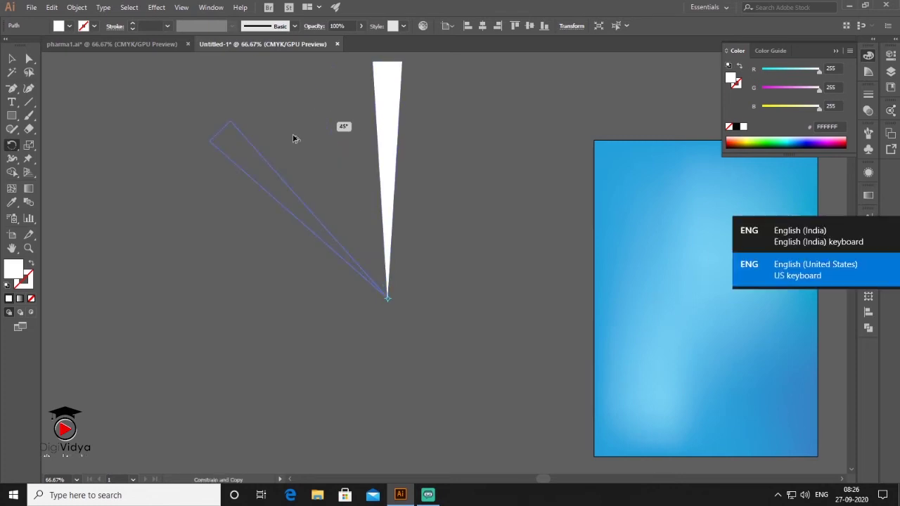
{"action": "mouse_move", "coordinate": [295, 139]}
{"action": "left_mouse_down"}
{"action": "mouse_move", "coordinate": [258, 171]}
{"action": "mouse_move", "coordinate": [344, 136]}
{"action": "mouse_move", "coordinate": [258, 184]}
{"action": "left_mouse_up"}
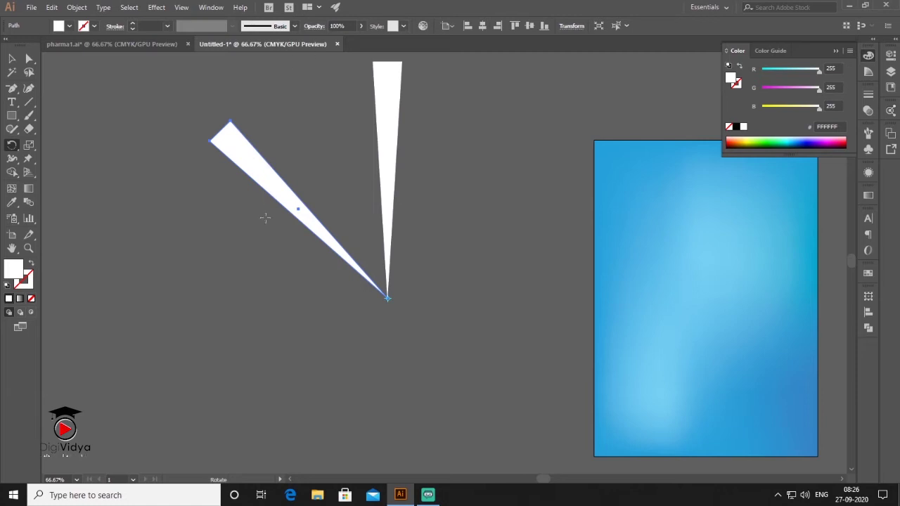
Repeat the 45° rotated copy with Transform Again until eight rays form a star
{"action": "left_click", "coordinate": [77, 7]}
{"action": "mouse_move", "coordinate": [97, 21]}
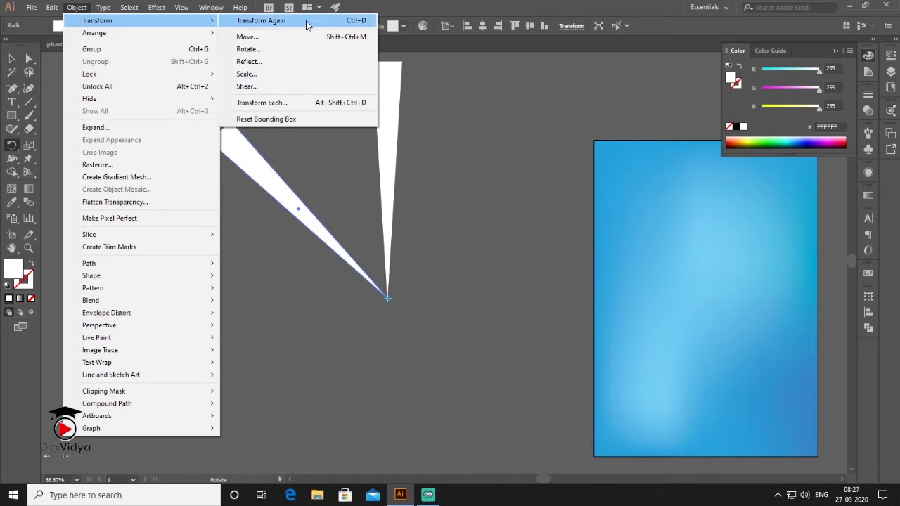
{"action": "left_click", "coordinate": [341, 24]}
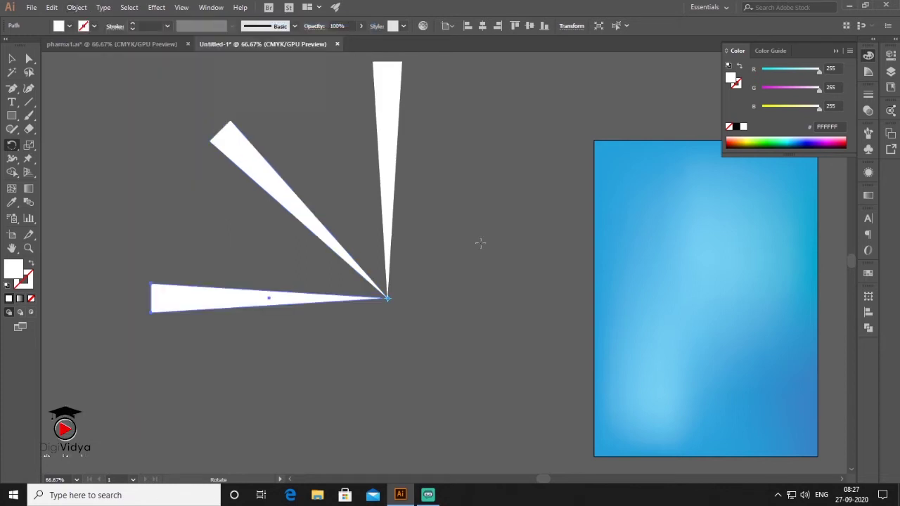
{"action": "key", "text": "ctrl+d"}
{"action": "key", "text": "ctrl+d"}
{"action": "key", "text": "ctrl+d"}
{"action": "key", "text": "ctrl+d"}
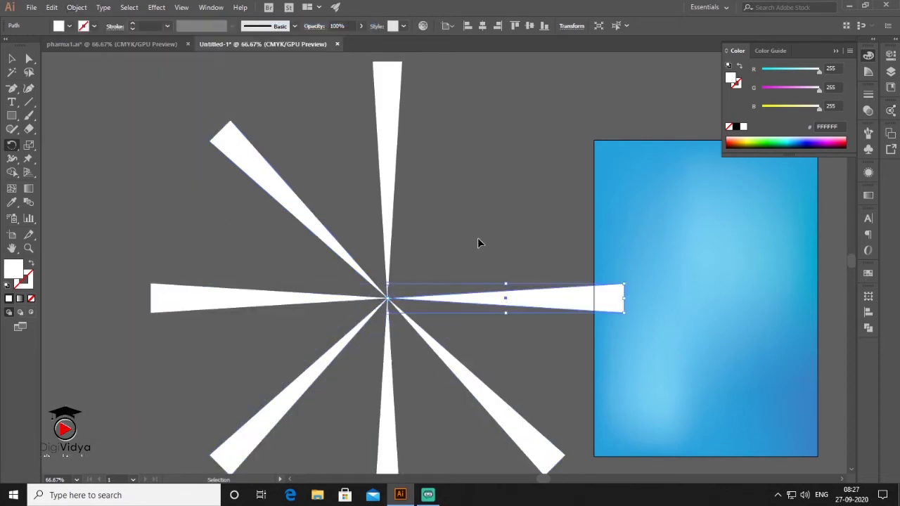
{"action": "key", "text": "ctrl+d"}
{"action": "left_click", "coordinate": [12, 59]}
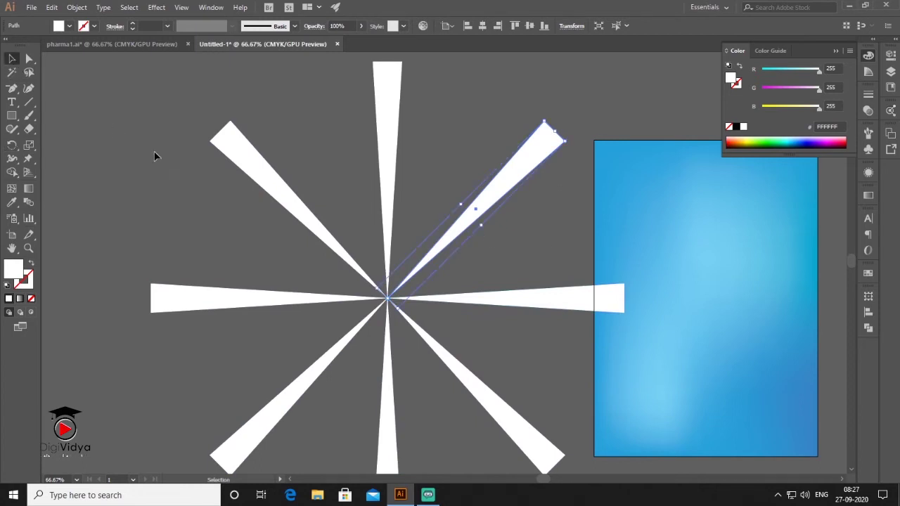
{"action": "left_click", "coordinate": [183, 169]}
{"action": "scroll", "coordinate": [294, 186], "scroll_direction": "down", "scroll_amount": 1, "text": "alt"}
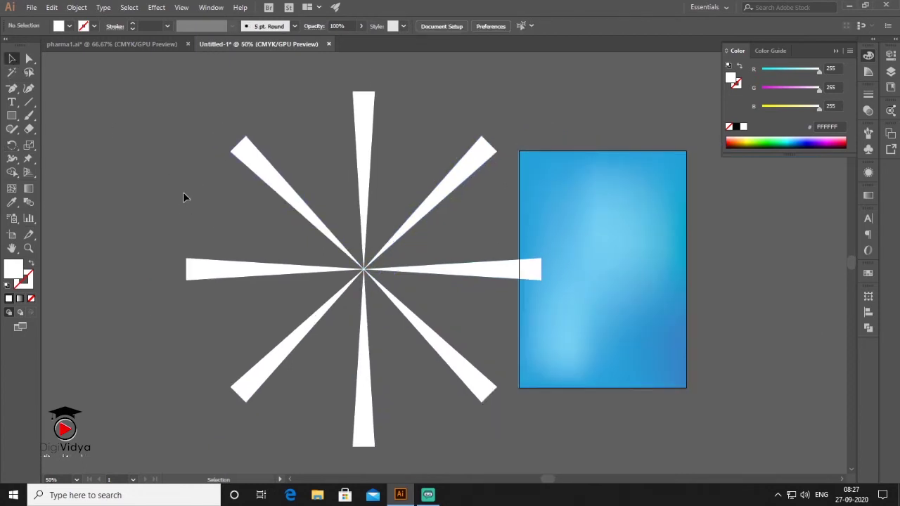
Select all eight rays and add a copy rotated 22.5° to make sixteen rays
{"action": "left_click_drag", "start_coordinate": [169, 108], "coordinate": [478, 400]}
{"action": "left_click_drag", "start_coordinate": [471, 265], "coordinate": [386, 232]}
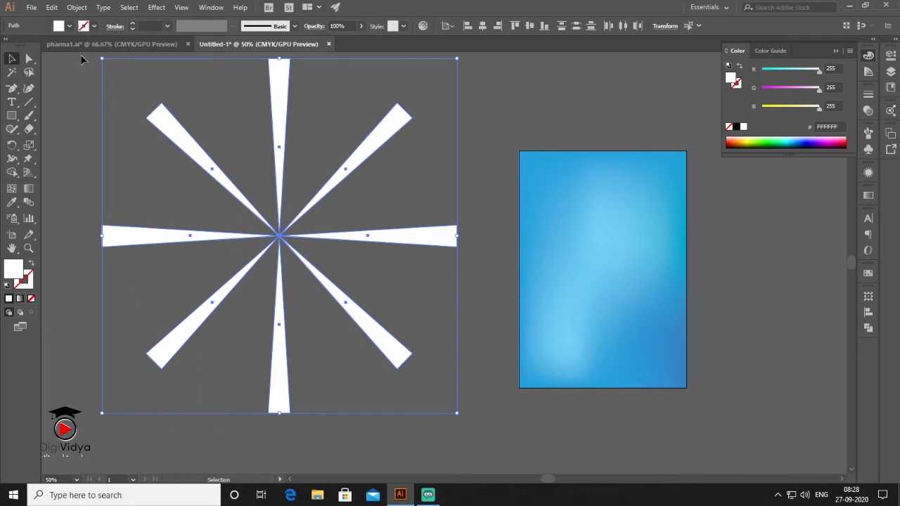
{"action": "left_click", "coordinate": [70, 10]}
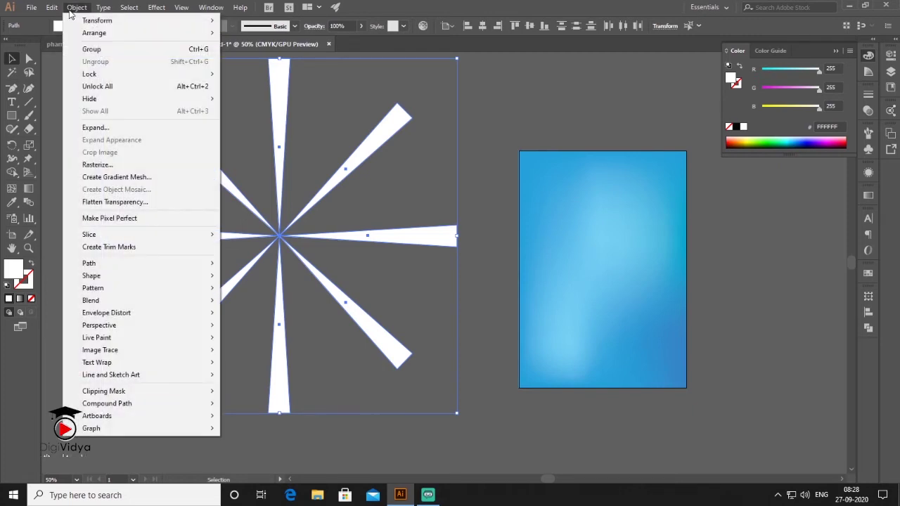
{"action": "mouse_move", "coordinate": [127, 21]}
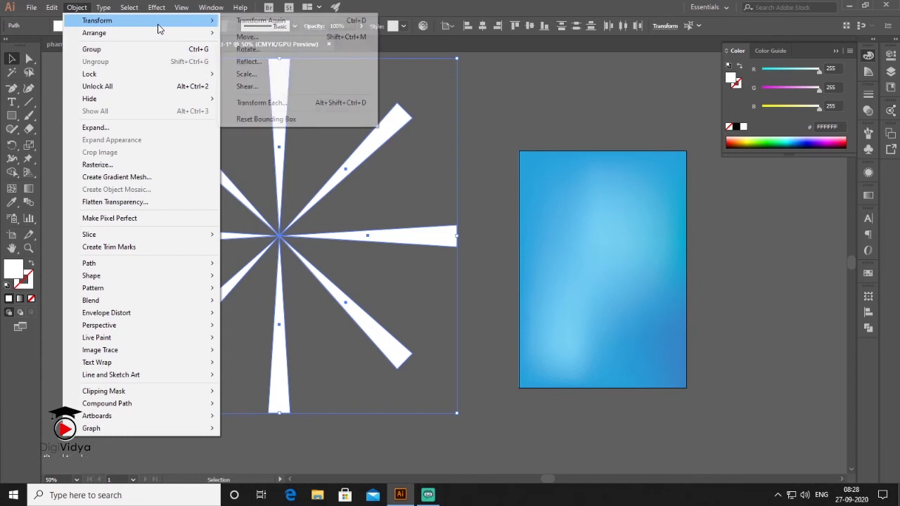
{"action": "left_click", "coordinate": [276, 51]}
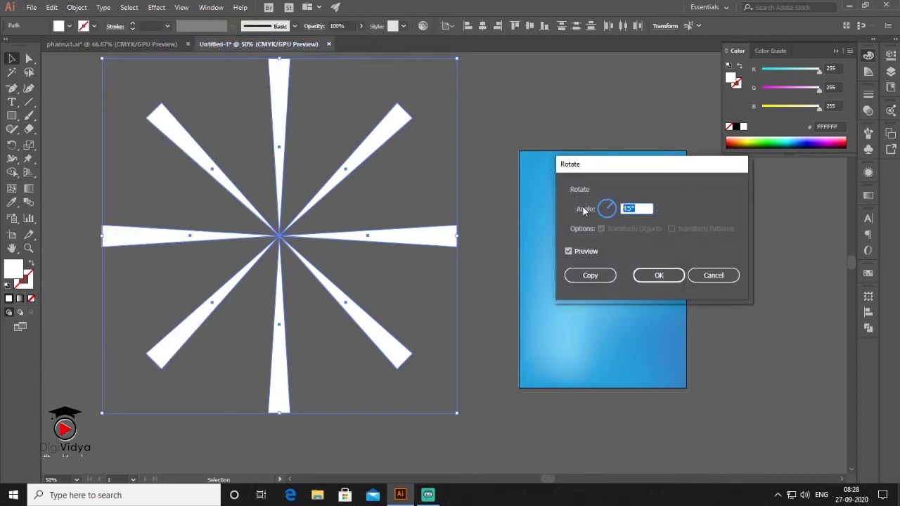
{"action": "type", "text": "22.5"}
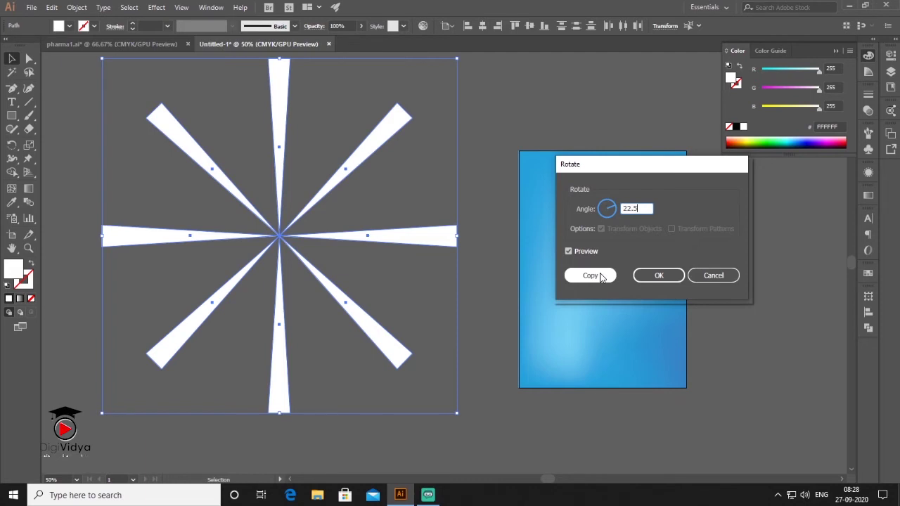
{"action": "left_click", "coordinate": [601, 276]}
{"action": "left_click", "coordinate": [488, 430]}
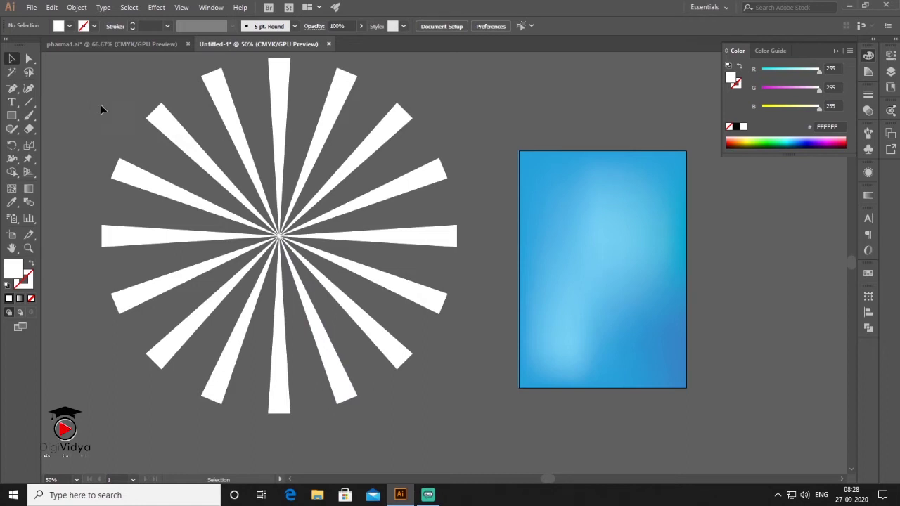
Group all sixteen rays and drag the starburst onto the blue rectangle
{"action": "left_click_drag", "start_coordinate": [101, 107], "coordinate": [461, 415]}
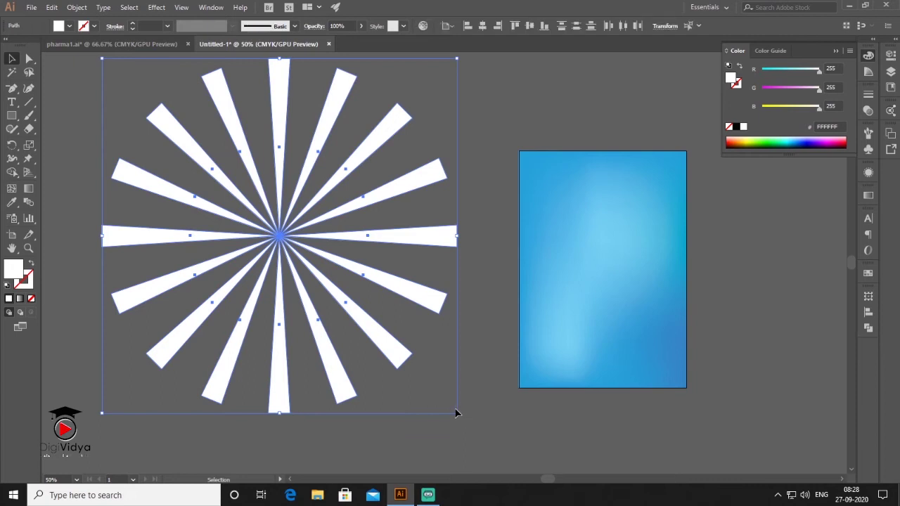
{"action": "left_click", "coordinate": [77, 8]}
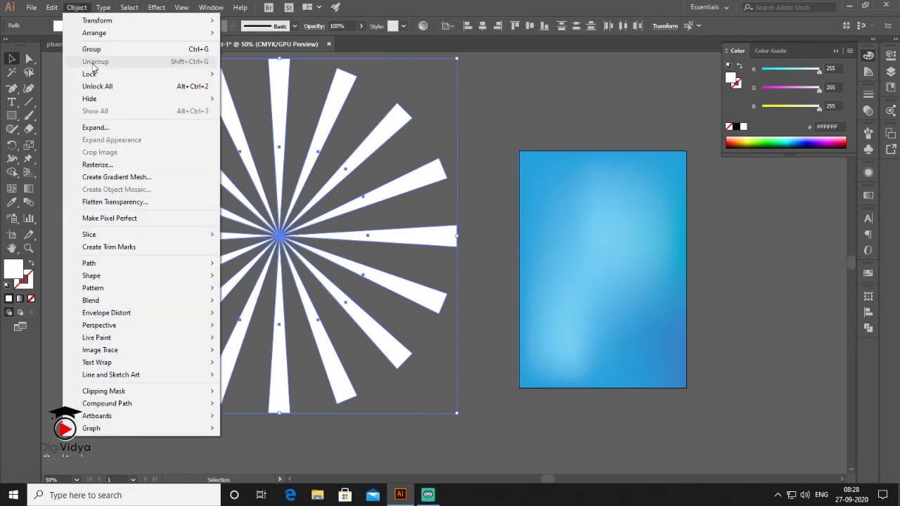
{"action": "left_click", "coordinate": [112, 50]}
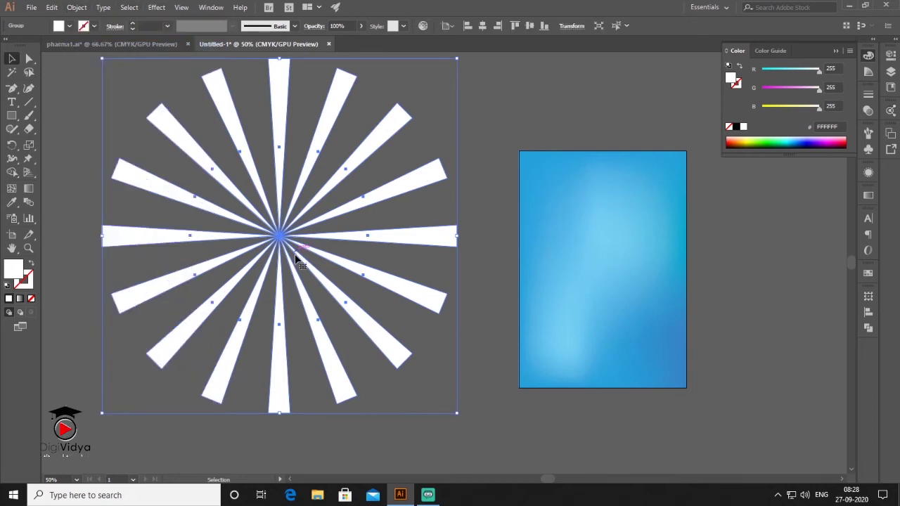
{"action": "mouse_move", "coordinate": [332, 223]}
{"action": "left_mouse_down"}
{"action": "mouse_move", "coordinate": [647, 261]}
{"action": "mouse_move", "coordinate": [376, 282]}
{"action": "mouse_move", "coordinate": [396, 264]}
{"action": "mouse_move", "coordinate": [449, 265]}
{"action": "left_mouse_up"}
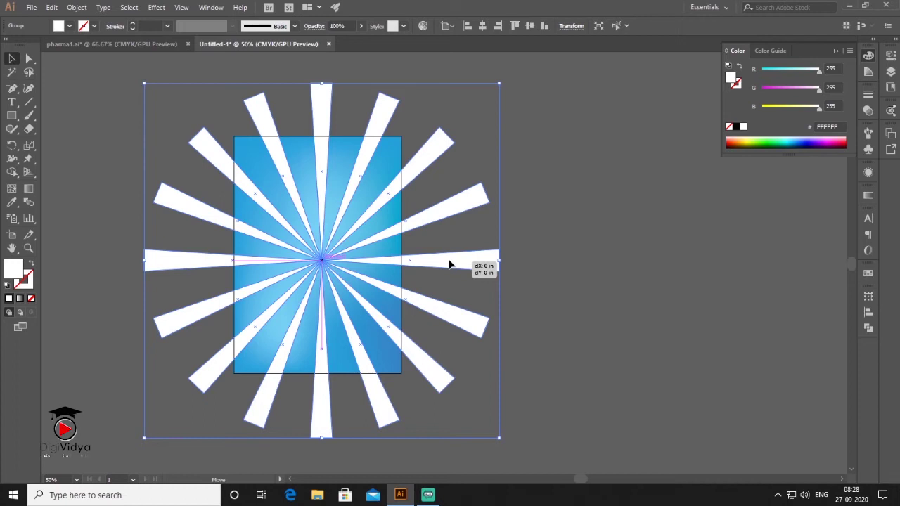
{"action": "left_click_drag", "start_coordinate": [449, 264], "coordinate": [450, 265]}
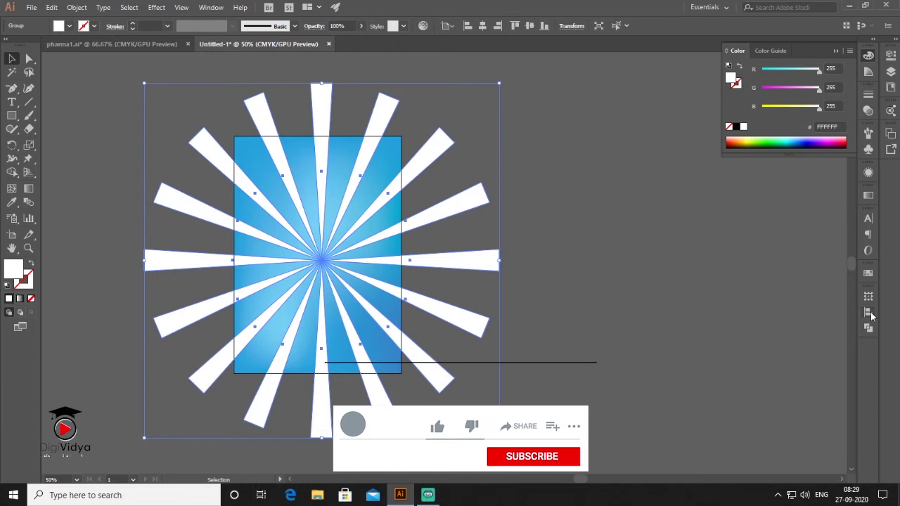
Centre the starburst horizontally and vertically on the rectangle using the Align panel
{"action": "left_click", "coordinate": [870, 313]}
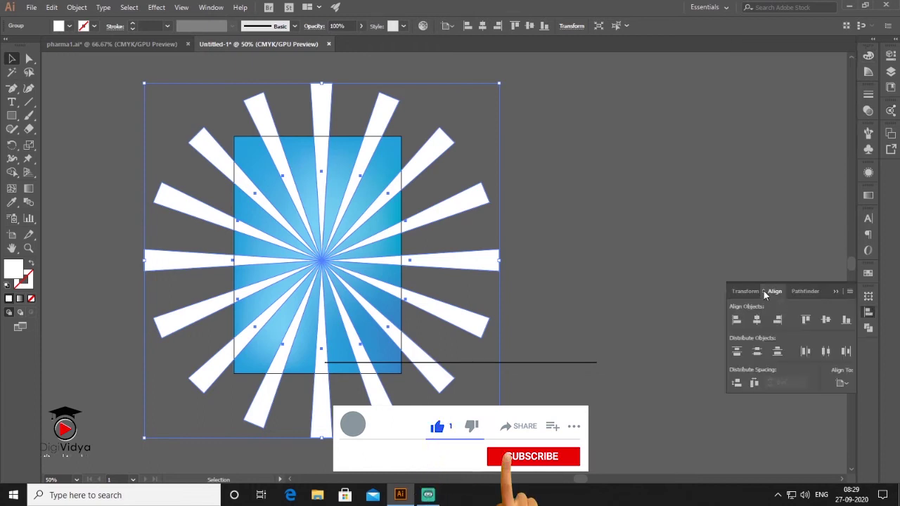
{"action": "left_click", "coordinate": [757, 320]}
{"action": "left_click", "coordinate": [825, 320]}
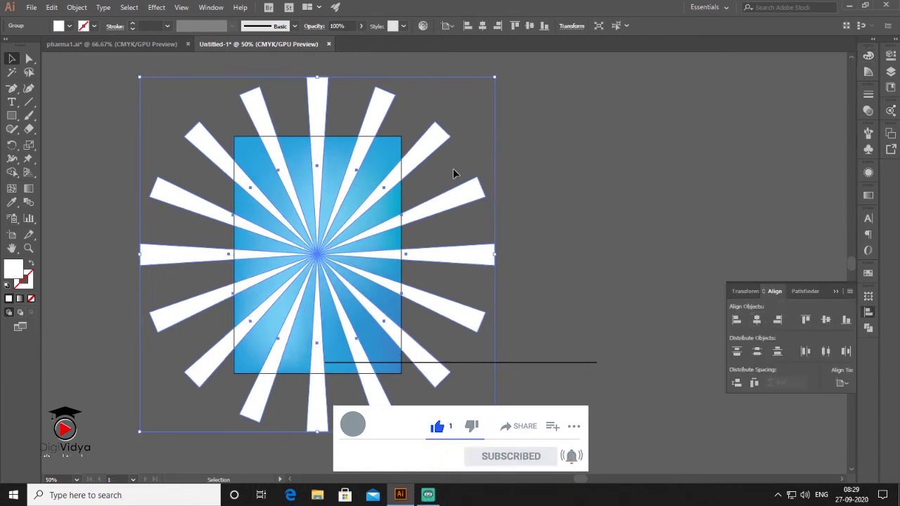
{"action": "left_click", "coordinate": [453, 173]}
{"action": "scroll", "coordinate": [453, 174], "scroll_direction": "up", "scroll_amount": 1}
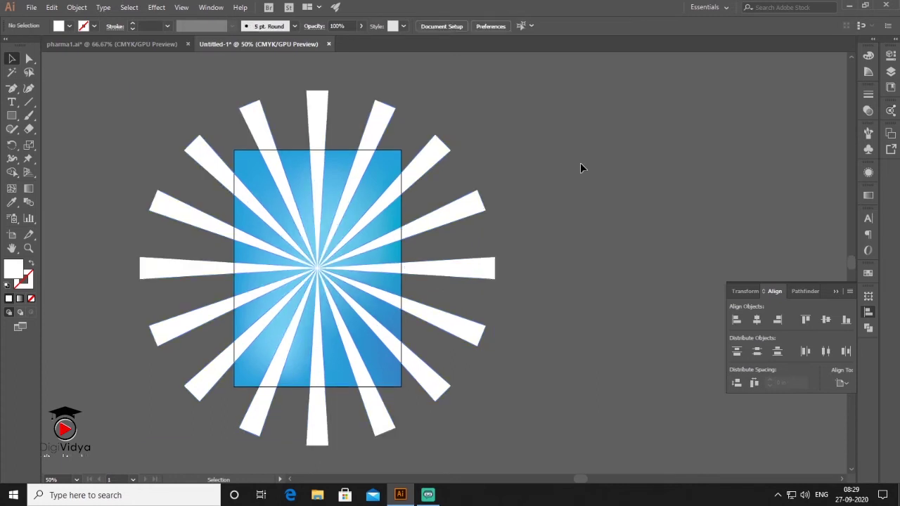
{"action": "left_click", "coordinate": [432, 157]}
{"action": "left_click", "coordinate": [835, 291]}
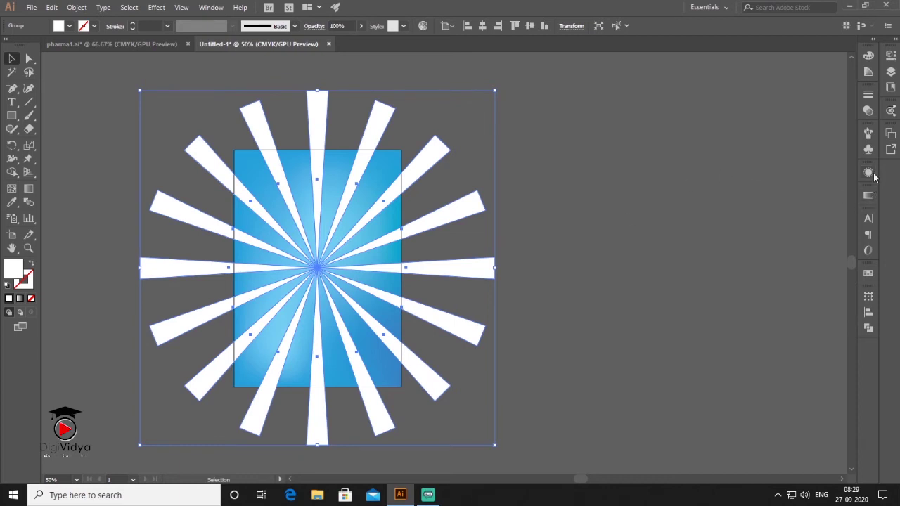
Try Screen and Multiply blend modes on the ray group in the Transparency panel
{"action": "left_click", "coordinate": [868, 111]}
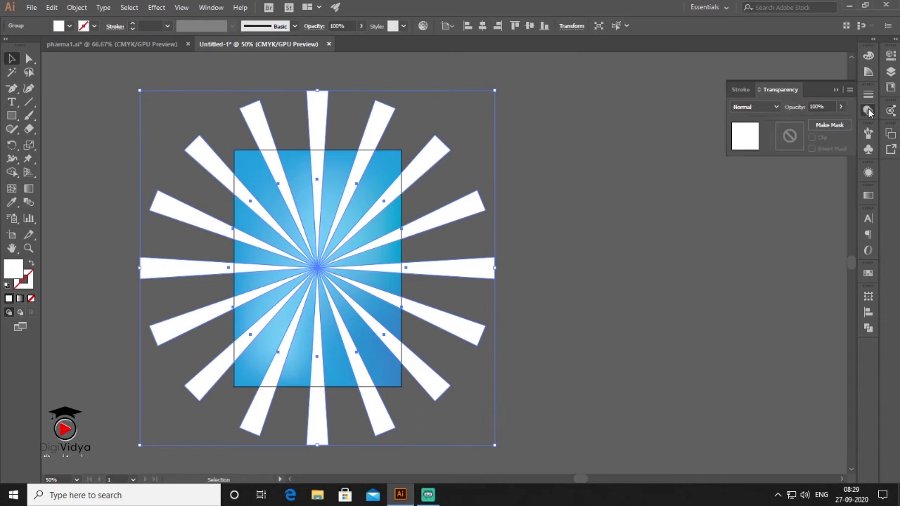
{"action": "left_click", "coordinate": [778, 106]}
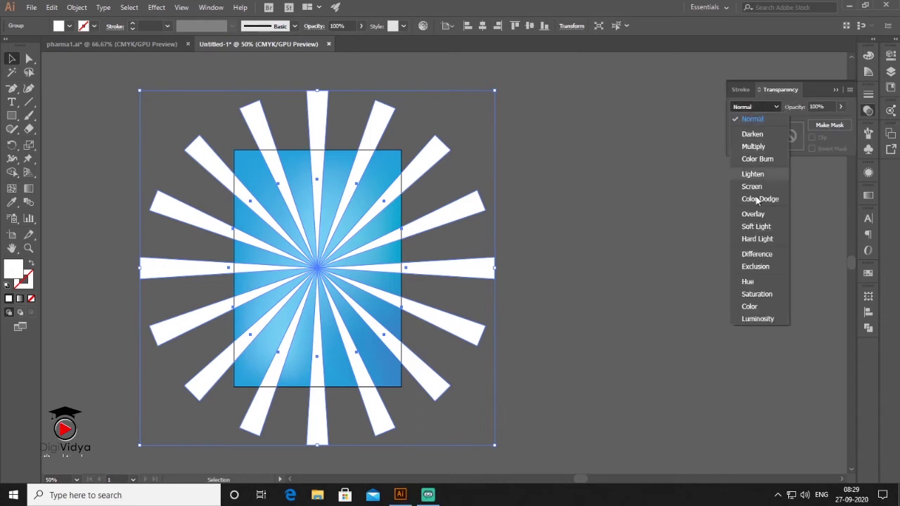
{"action": "key", "text": "Escape"}
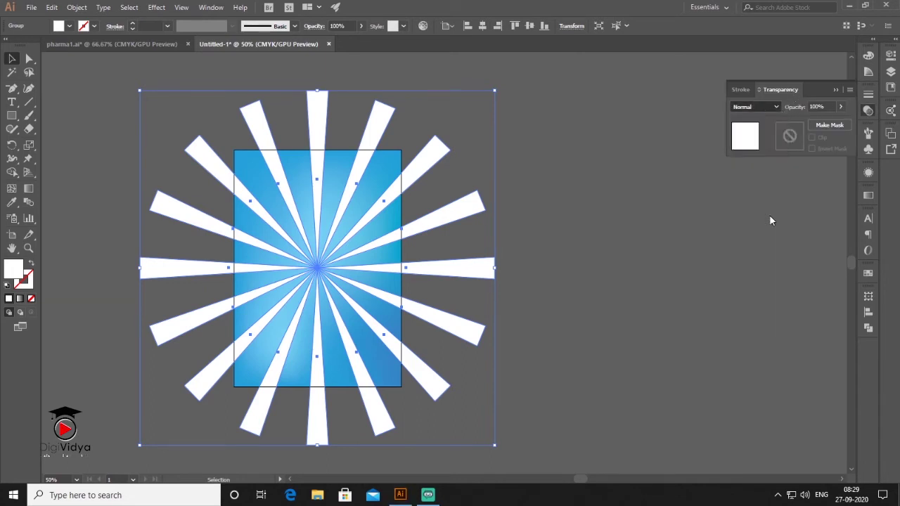
{"action": "left_click", "coordinate": [761, 107]}
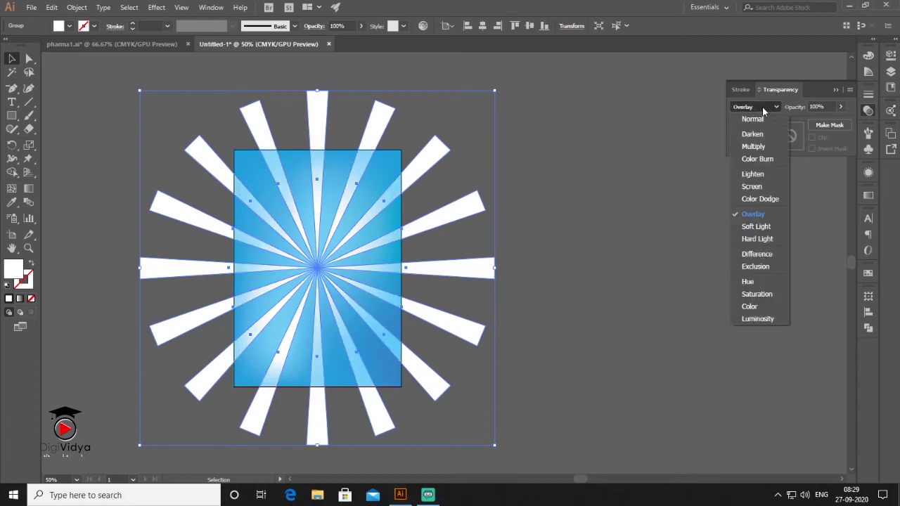
{"action": "left_click", "coordinate": [761, 186]}
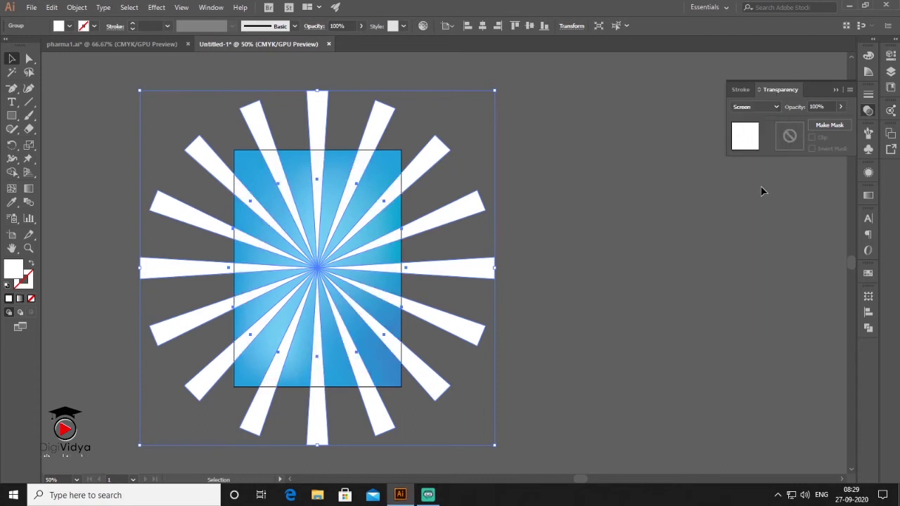
{"action": "left_click", "coordinate": [761, 107]}
{"action": "left_click", "coordinate": [763, 145]}
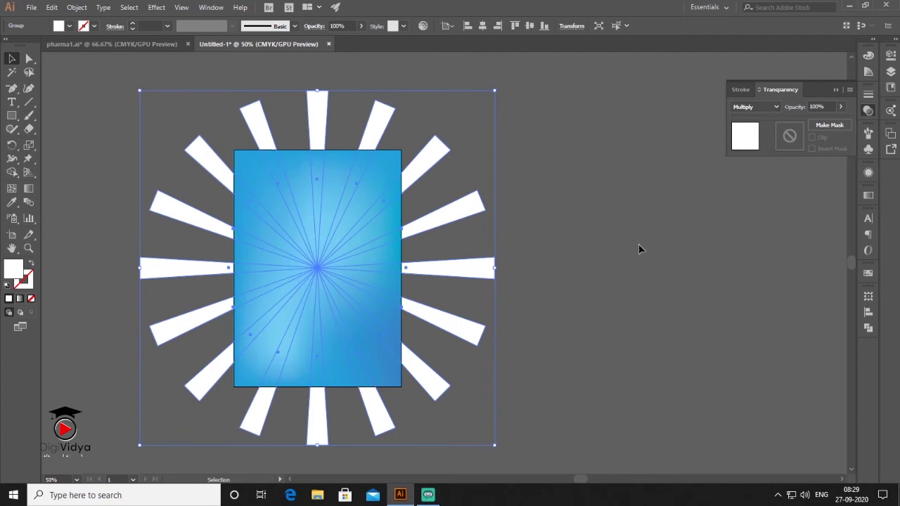
{"action": "left_click", "coordinate": [598, 270]}
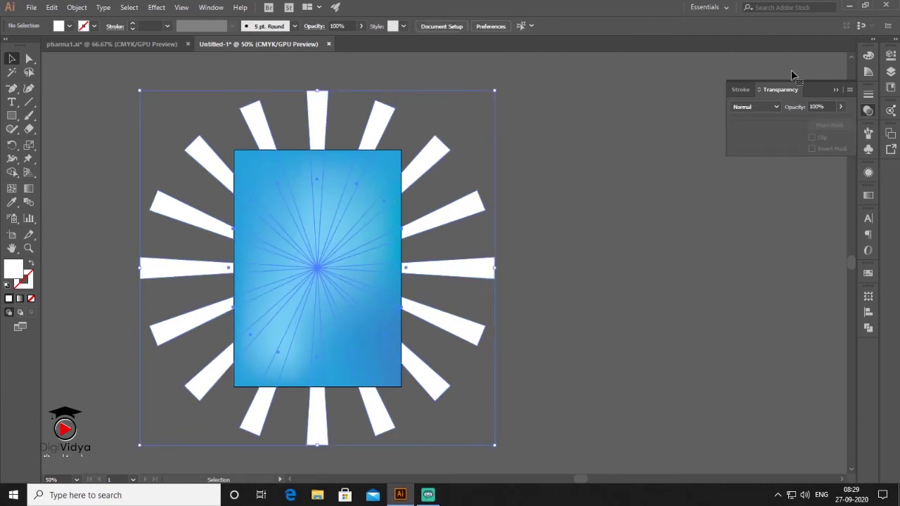
Set the ray group's blend mode to Overlay
{"action": "key", "text": "ctrl+a"}
{"action": "left_click", "coordinate": [777, 106]}
{"action": "left_click", "coordinate": [764, 185]}
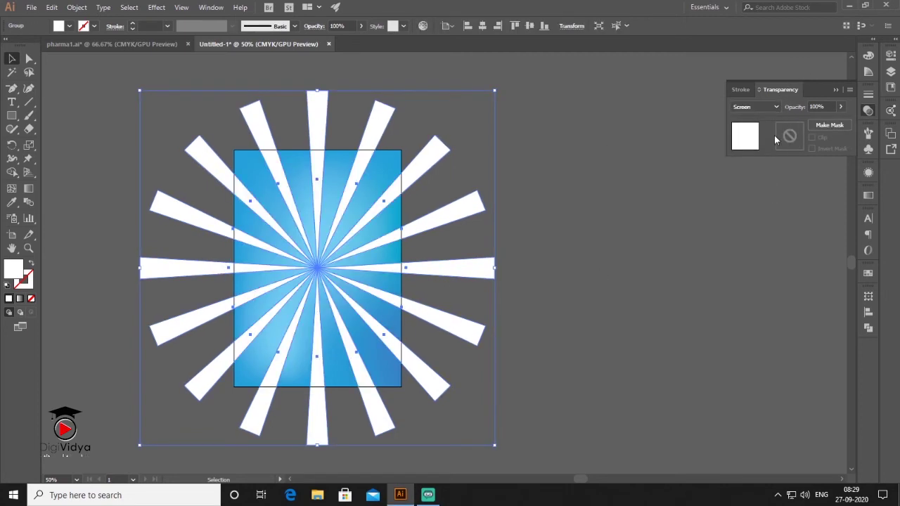
{"action": "left_click", "coordinate": [774, 106]}
{"action": "left_click", "coordinate": [759, 216]}
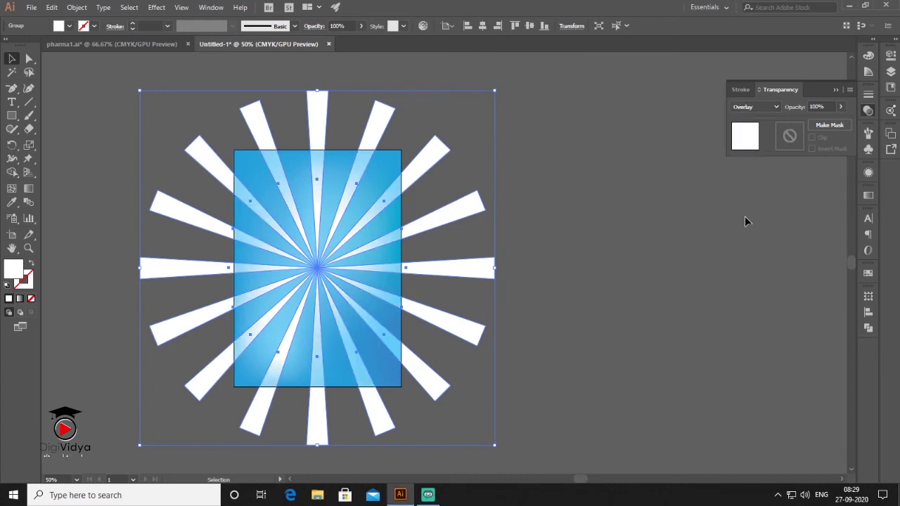
{"action": "left_click", "coordinate": [744, 216]}
{"action": "left_click", "coordinate": [468, 215]}
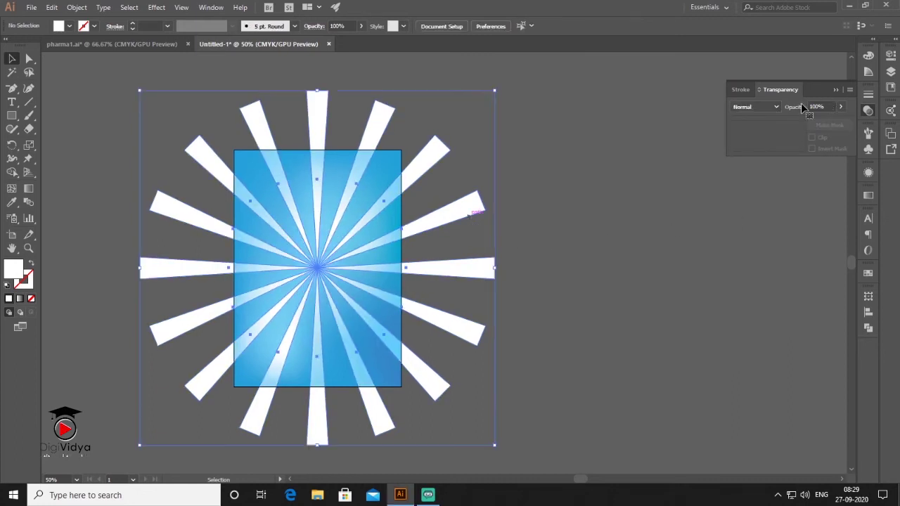
Lower the rays' opacity to 47% for soft light streaks
{"action": "left_click", "coordinate": [776, 107]}
{"action": "left_click", "coordinate": [842, 108]}
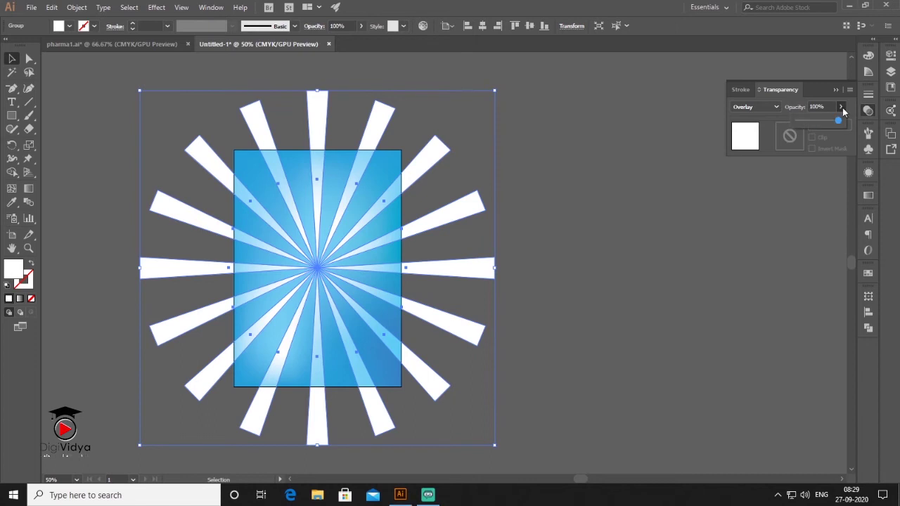
{"action": "left_click_drag", "start_coordinate": [819, 122], "coordinate": [816, 122]}
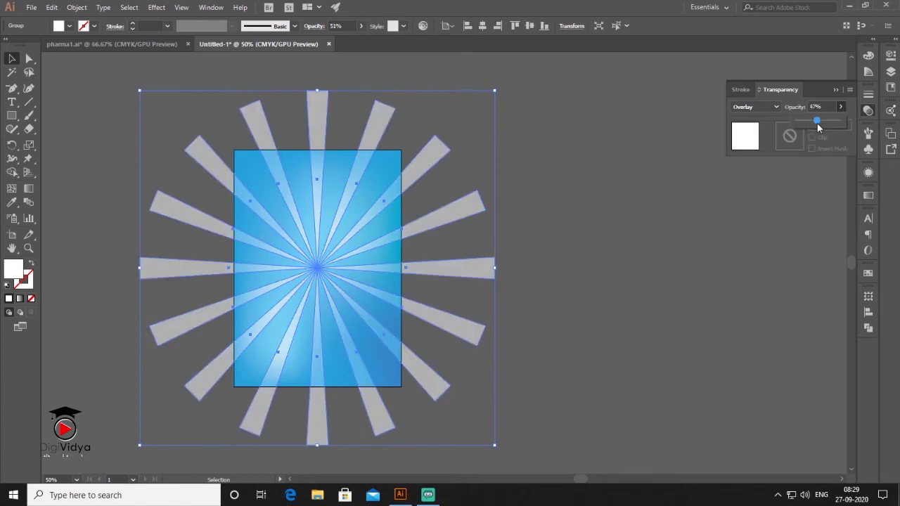
{"action": "left_click", "coordinate": [568, 312]}
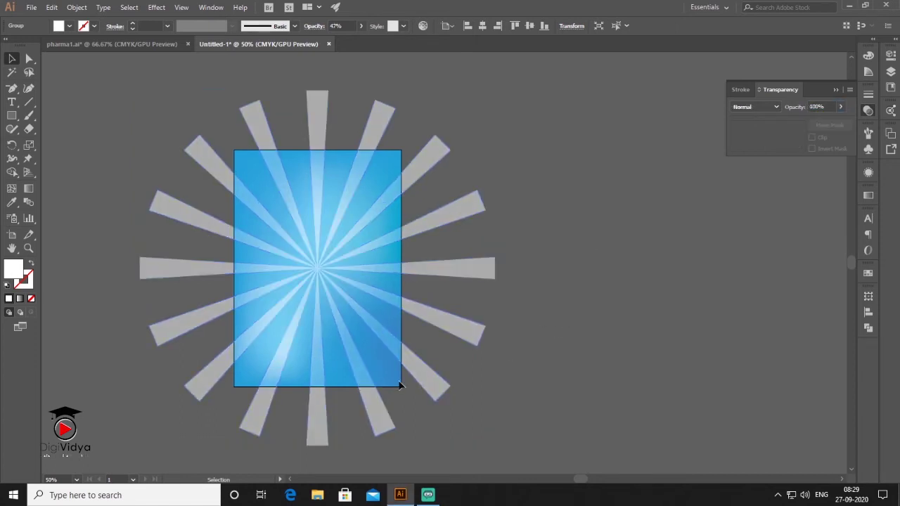
{"action": "scroll", "coordinate": [324, 389], "scroll_direction": "up", "scroll_amount": 3}
{"action": "scroll", "coordinate": [741, 285], "scroll_direction": "down", "scroll_amount": 2}
{"action": "scroll", "coordinate": [708, 301], "scroll_direction": "down", "scroll_amount": 1}
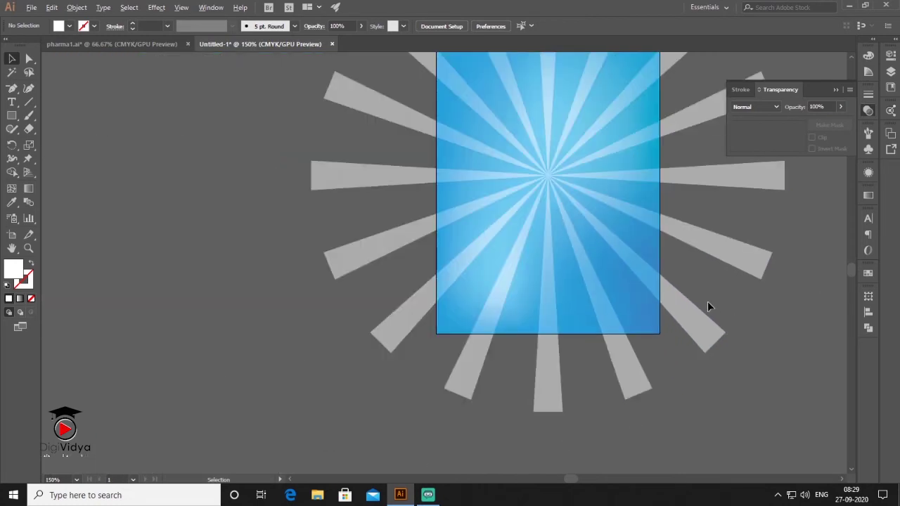
{"action": "scroll", "coordinate": [329, 258], "scroll_direction": "down", "scroll_amount": 1}
Draw a rectangle covering the poster area over the starburst
{"action": "left_click_drag", "start_coordinate": [687, 217], "coordinate": [605, 220]}
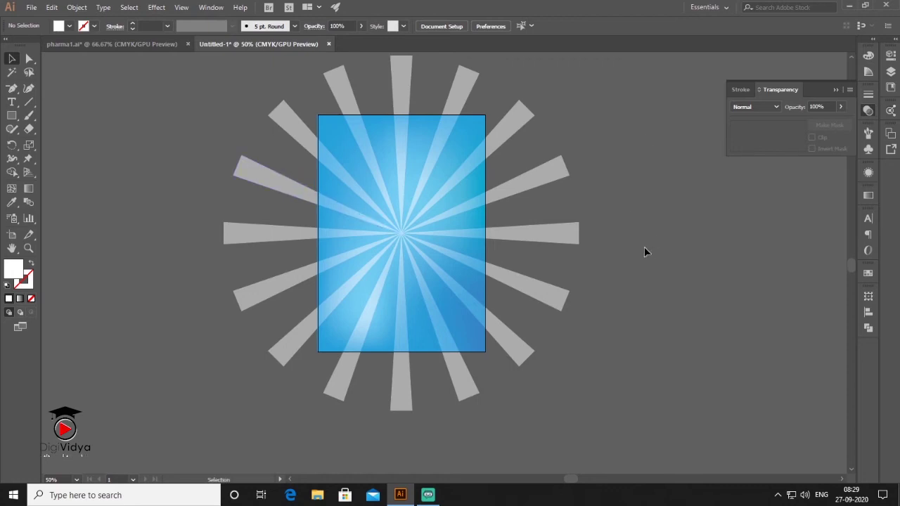
{"action": "left_click", "coordinate": [12, 116]}
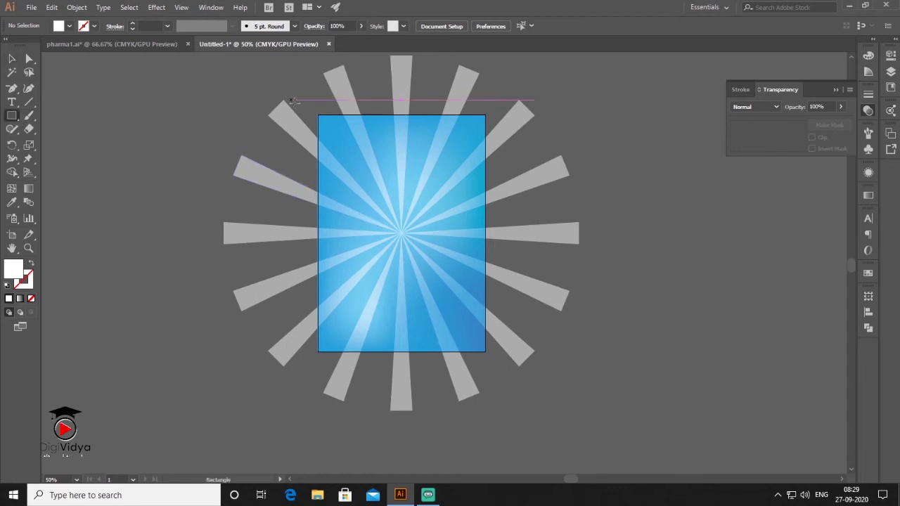
{"action": "left_click_drag", "start_coordinate": [323, 115], "coordinate": [485, 350]}
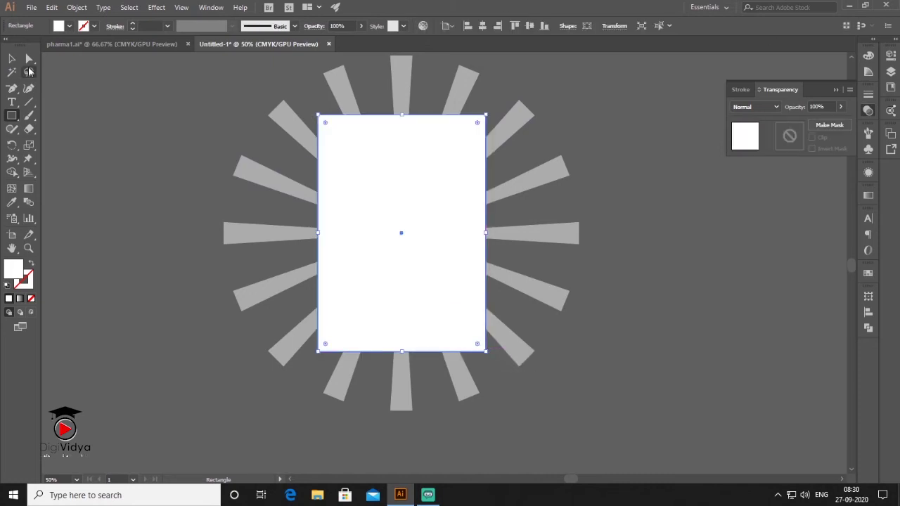
{"action": "left_click", "coordinate": [13, 59]}
{"action": "left_click", "coordinate": [633, 251]}
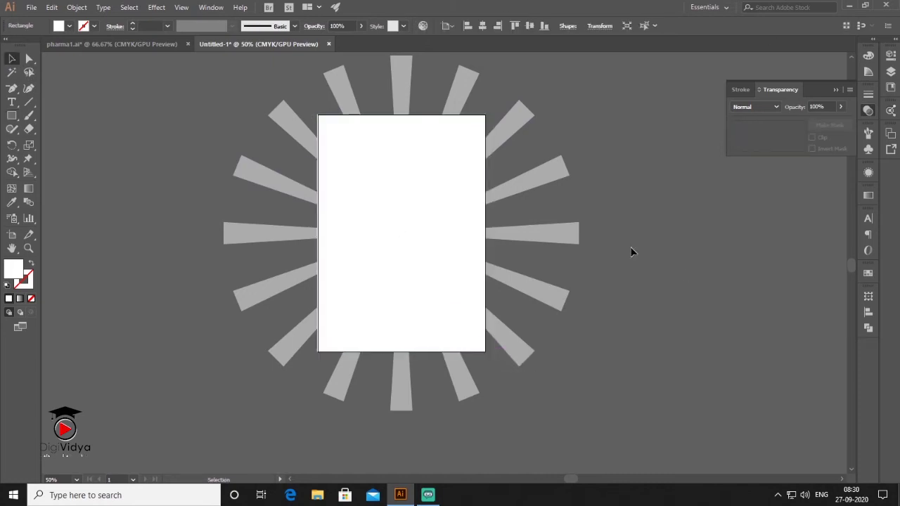
Select the ray group with the rectangle and make a clipping mask
{"action": "left_click", "coordinate": [547, 175]}
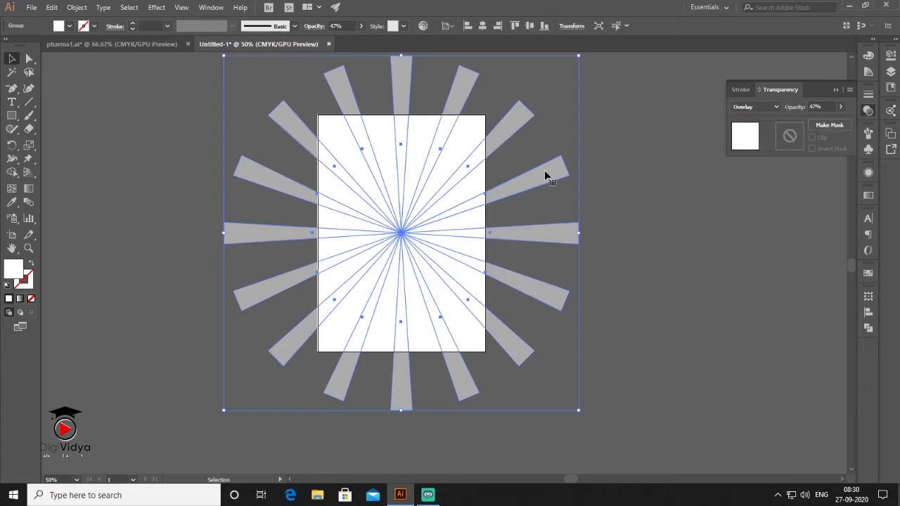
{"action": "left_click", "coordinate": [471, 138], "text": "shift"}
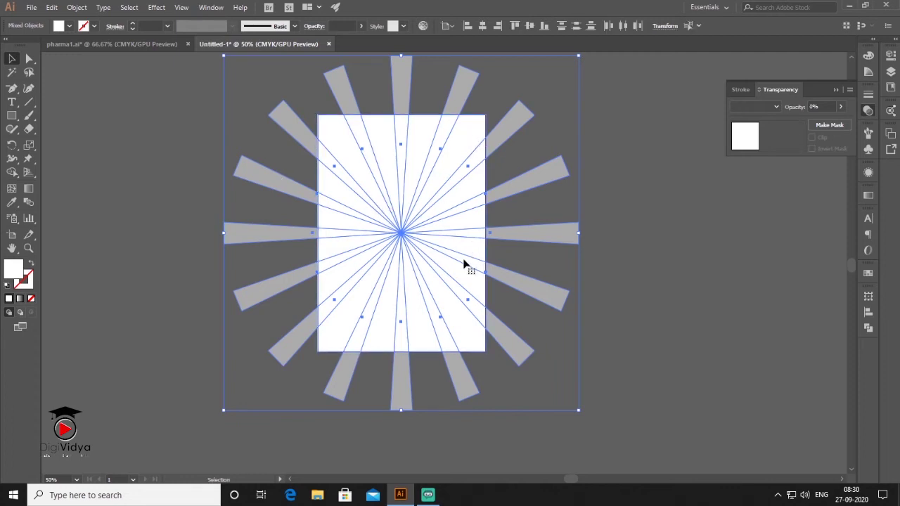
{"action": "left_click", "coordinate": [77, 7]}
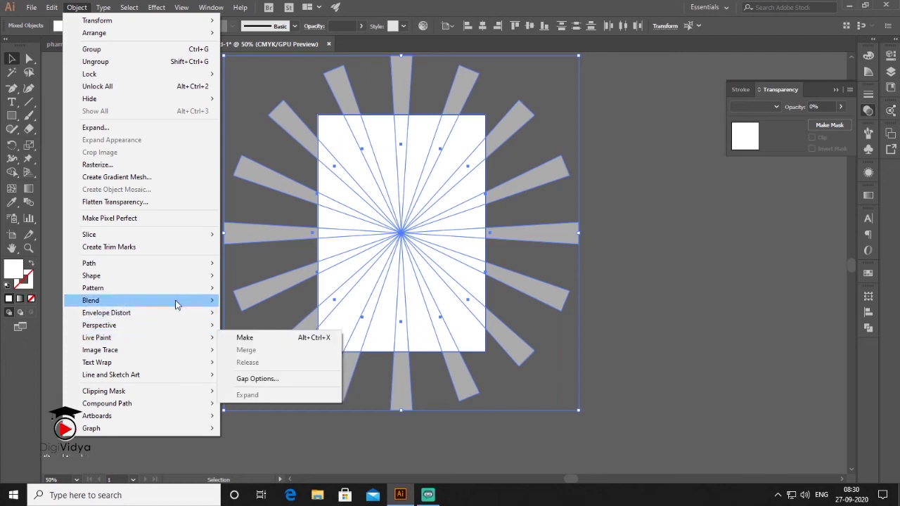
{"action": "mouse_move", "coordinate": [140, 391]}
{"action": "left_click", "coordinate": [266, 392]}
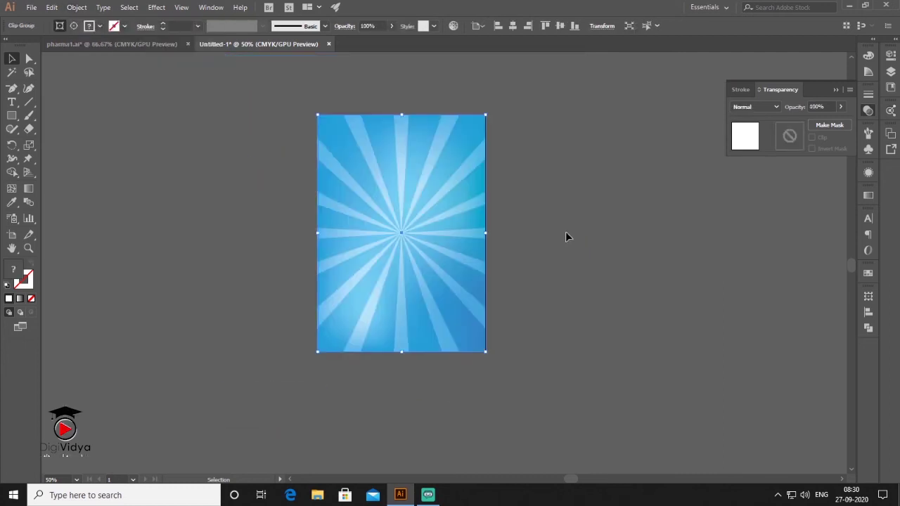
Place the smiling lips image onto the canvas with File > Place
{"action": "left_click", "coordinate": [539, 278]}
{"action": "scroll", "coordinate": [496, 297], "scroll_direction": "up", "scroll_amount": 2}
{"action": "scroll", "coordinate": [496, 302], "scroll_direction": "down", "scroll_amount": 1}
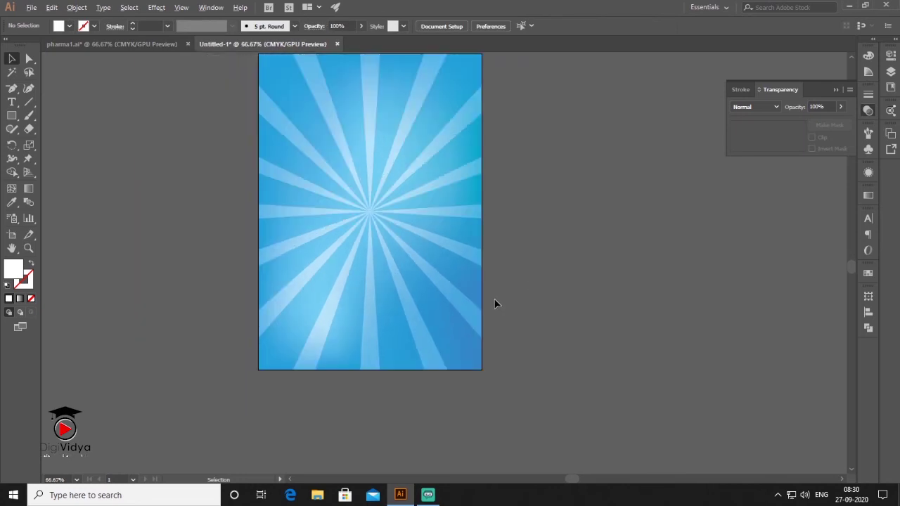
{"action": "scroll", "coordinate": [457, 288], "scroll_direction": "down", "scroll_amount": 1}
{"action": "scroll", "coordinate": [409, 255], "scroll_direction": "up", "scroll_amount": 1}
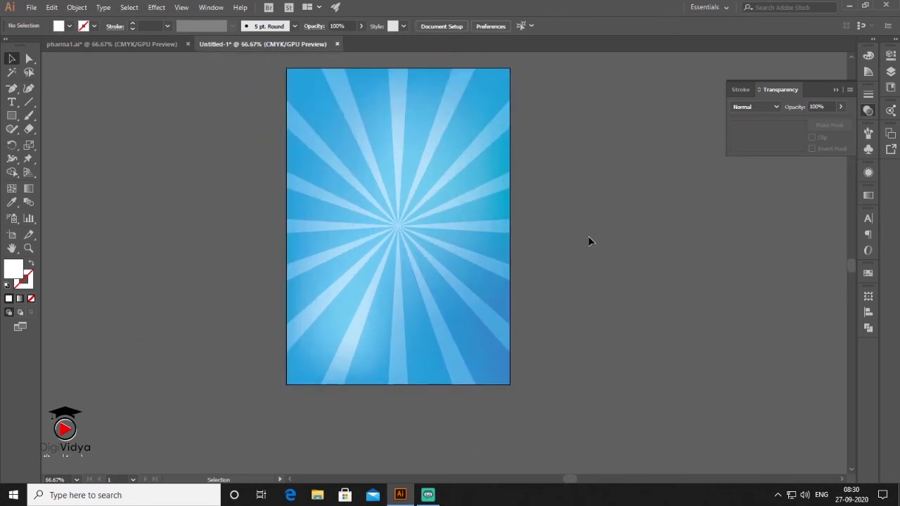
{"action": "left_click", "coordinate": [32, 9]}
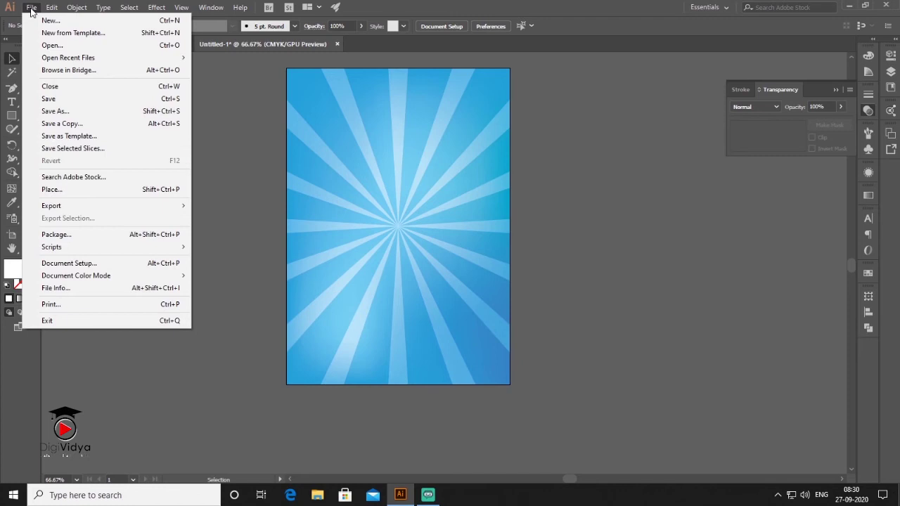
{"action": "left_click", "coordinate": [76, 195]}
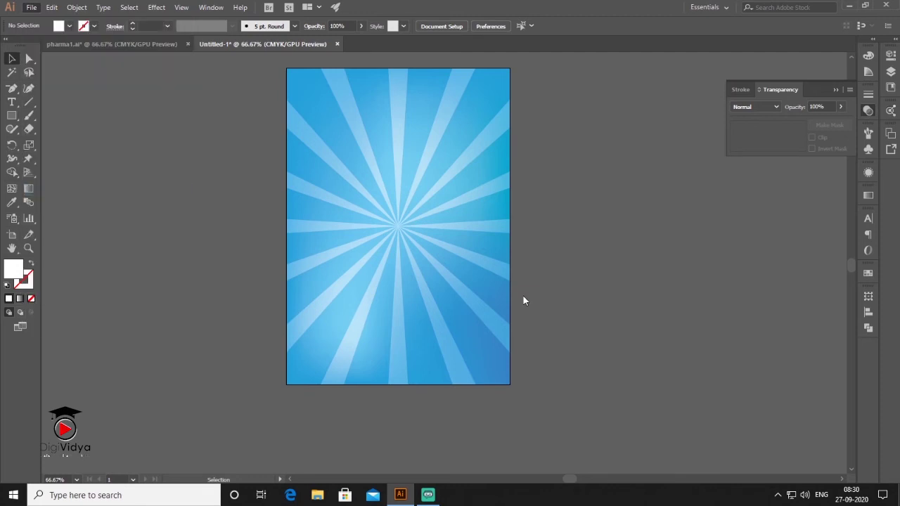
{"action": "scroll", "coordinate": [140, 171], "scroll_direction": "up", "scroll_amount": 4}
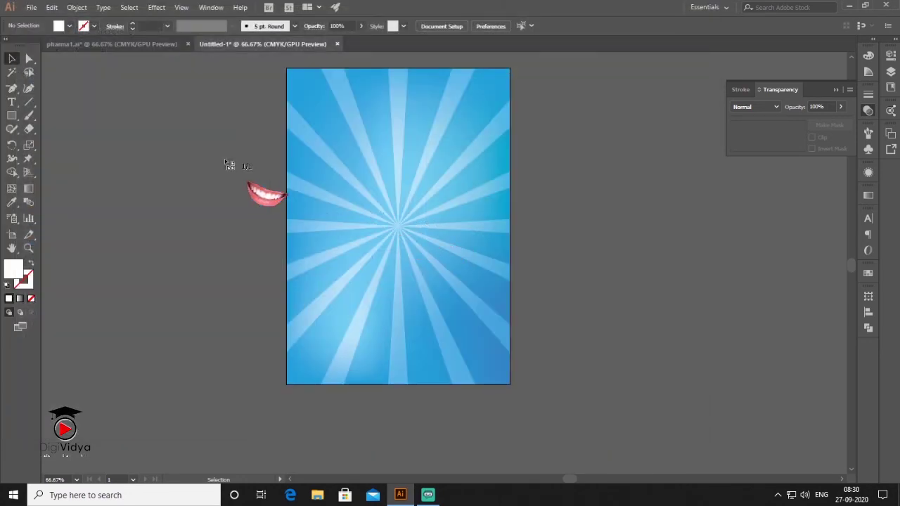
{"action": "left_click", "coordinate": [224, 159]}
Rotate the lips image level at the centre of the sunburst
{"action": "mouse_move", "coordinate": [419, 151]}
{"action": "left_mouse_down"}
{"action": "mouse_move", "coordinate": [420, 118]}
{"action": "mouse_move", "coordinate": [412, 243]}
{"action": "left_mouse_up"}
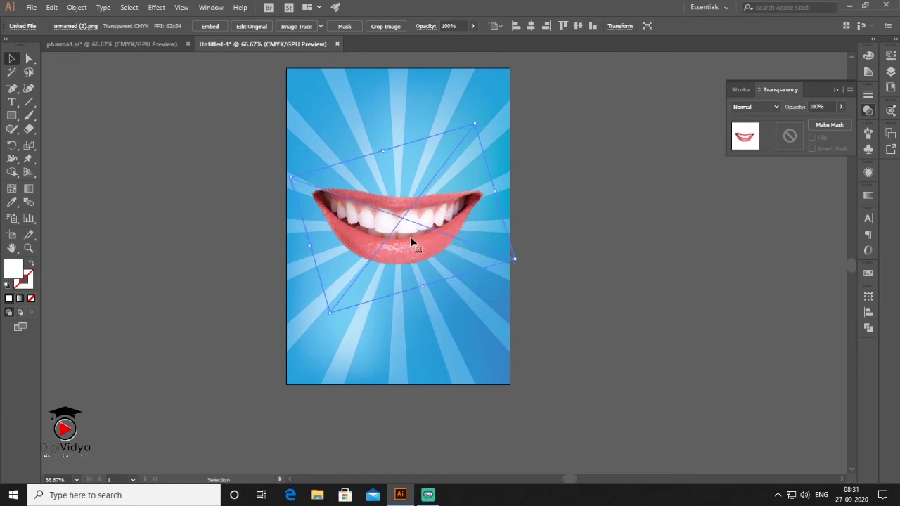
{"action": "left_click", "coordinate": [605, 242]}
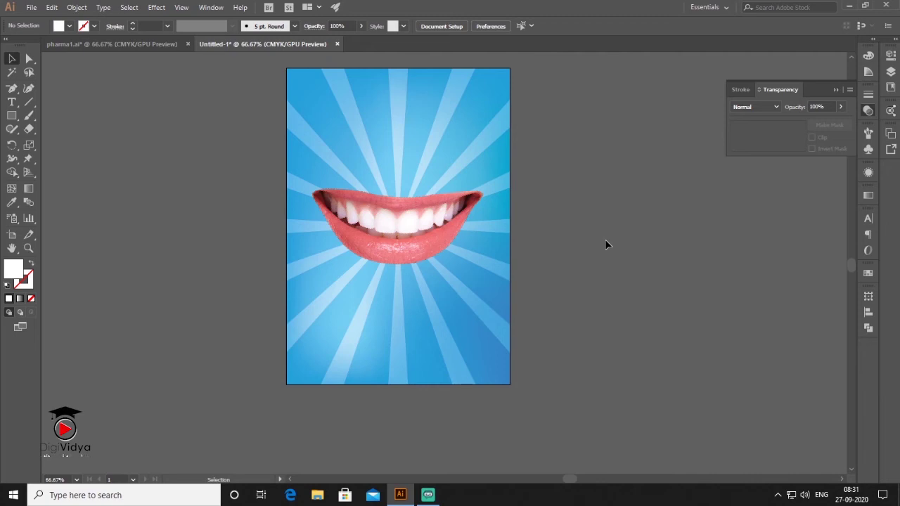
{"action": "left_click_drag", "start_coordinate": [568, 211], "coordinate": [572, 217]}
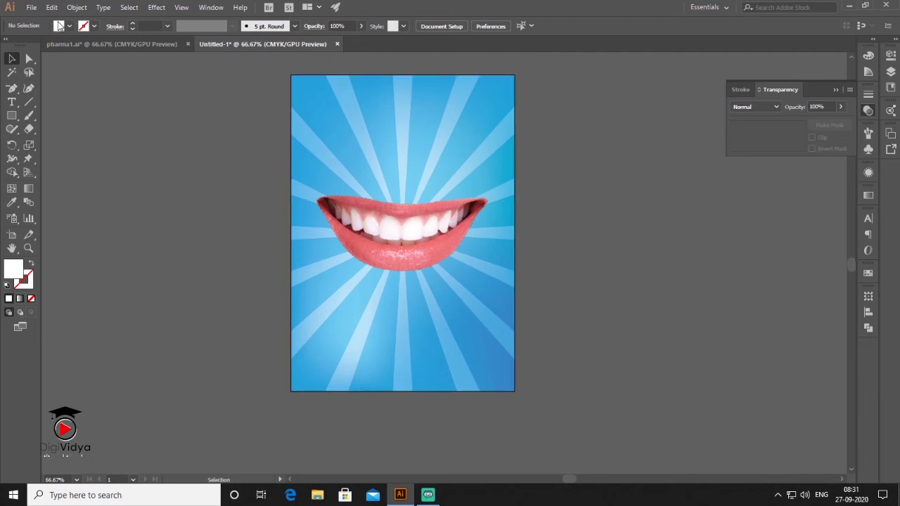
{"action": "left_click", "coordinate": [31, 7]}
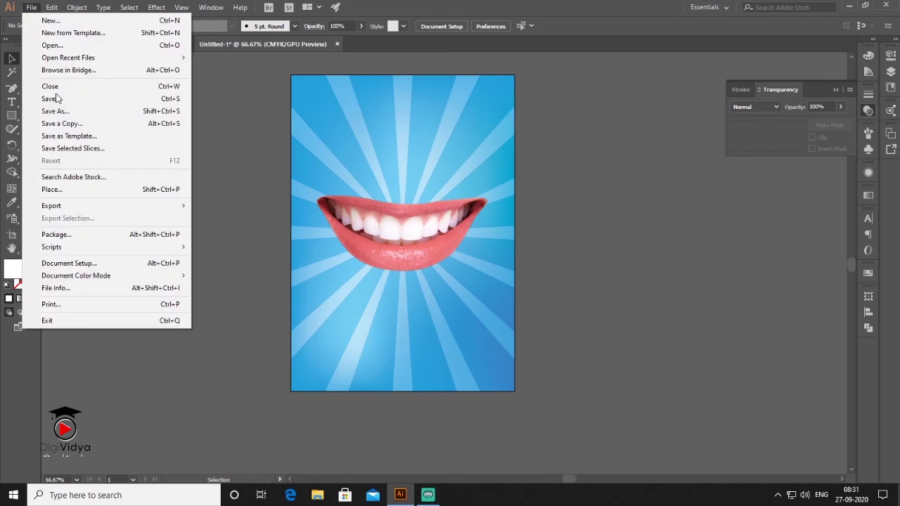
Place the Mankind logo image on the pasteboard beside the poster
{"action": "left_click", "coordinate": [116, 189]}
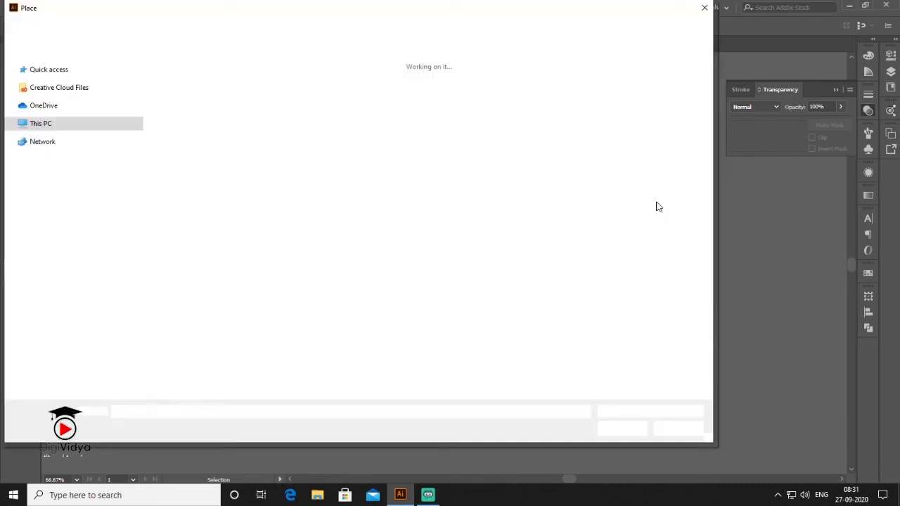
{"action": "scroll", "coordinate": [711, 116], "scroll_direction": "down", "scroll_amount": 2}
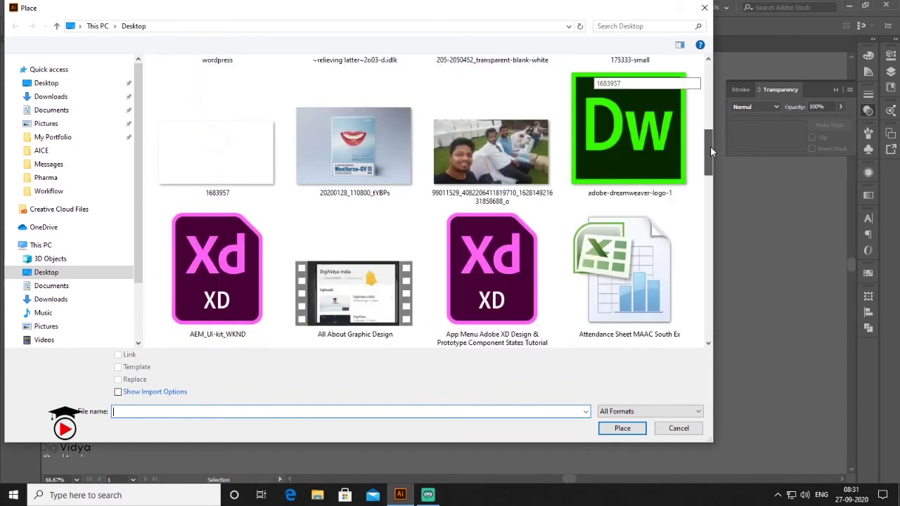
{"action": "mouse_move", "coordinate": [710, 119]}
{"action": "left_mouse_down"}
{"action": "mouse_move", "coordinate": [711, 331]}
{"action": "mouse_move", "coordinate": [685, 117]}
{"action": "mouse_move", "coordinate": [689, 261]}
{"action": "mouse_move", "coordinate": [703, 345]}
{"action": "mouse_move", "coordinate": [709, 272]}
{"action": "left_mouse_up"}
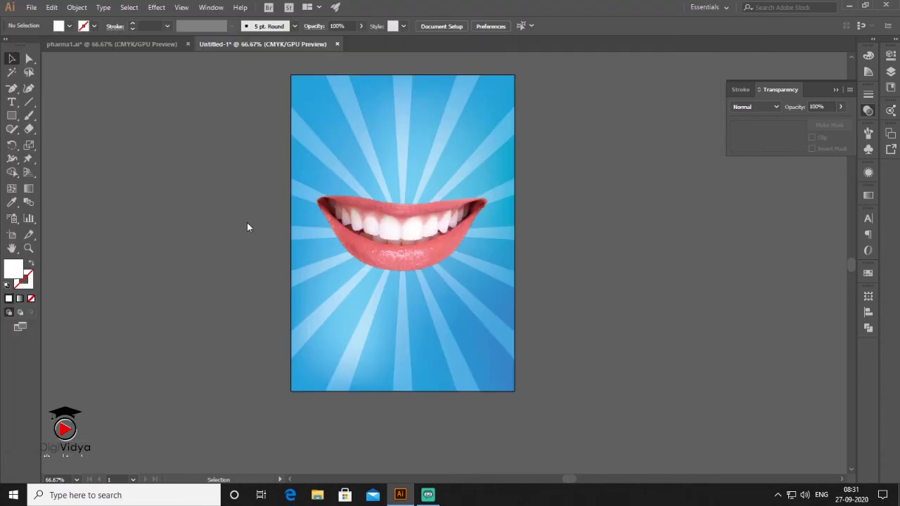
{"action": "left_click", "coordinate": [154, 151]}
{"action": "left_click", "coordinate": [232, 204]}
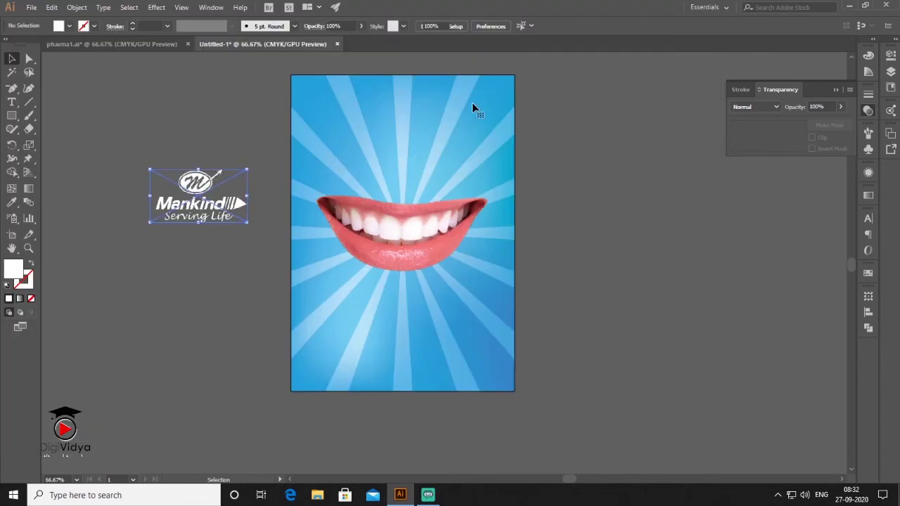
Move the Mankind logo into the poster's top-right corner and shrink it to fit
{"action": "double_click", "coordinate": [478, 104]}
{"action": "double_click", "coordinate": [677, 204]}
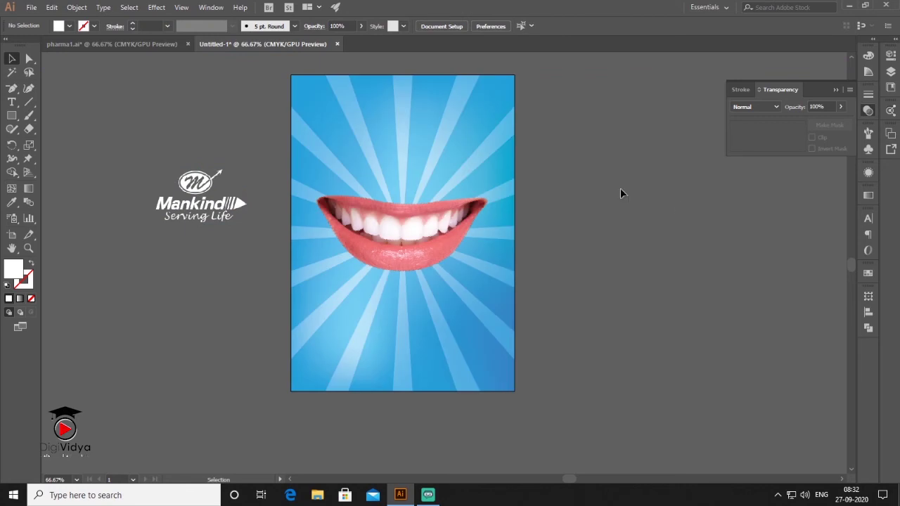
{"action": "left_click_drag", "start_coordinate": [192, 186], "coordinate": [465, 99]}
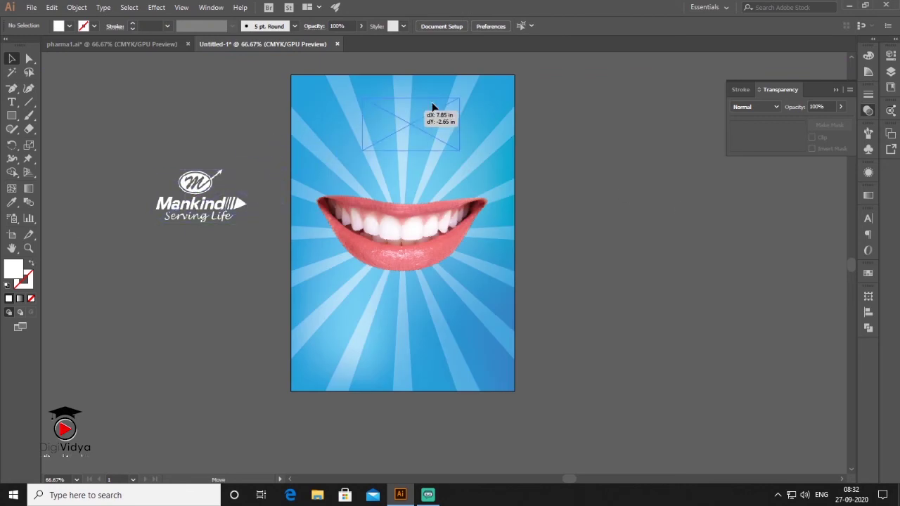
{"action": "left_click_drag", "start_coordinate": [465, 101], "coordinate": [454, 95]}
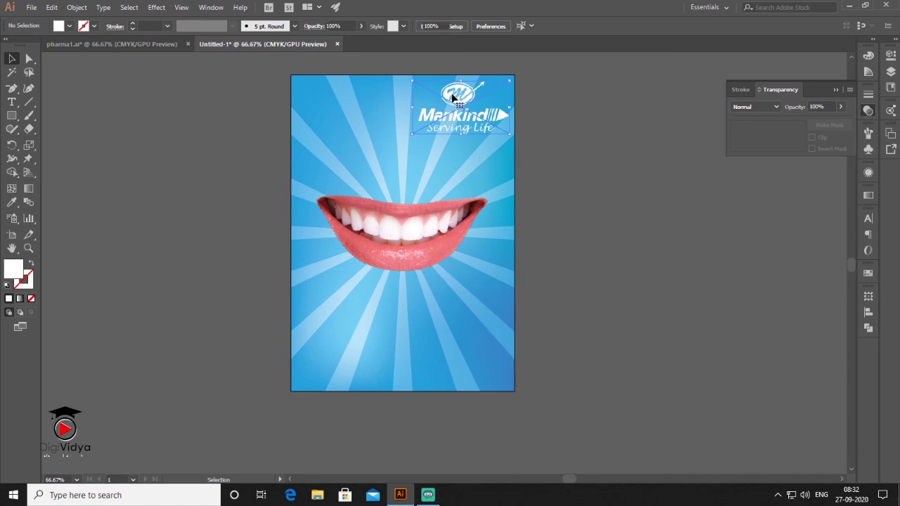
{"action": "left_click_drag", "start_coordinate": [422, 131], "coordinate": [436, 122]}
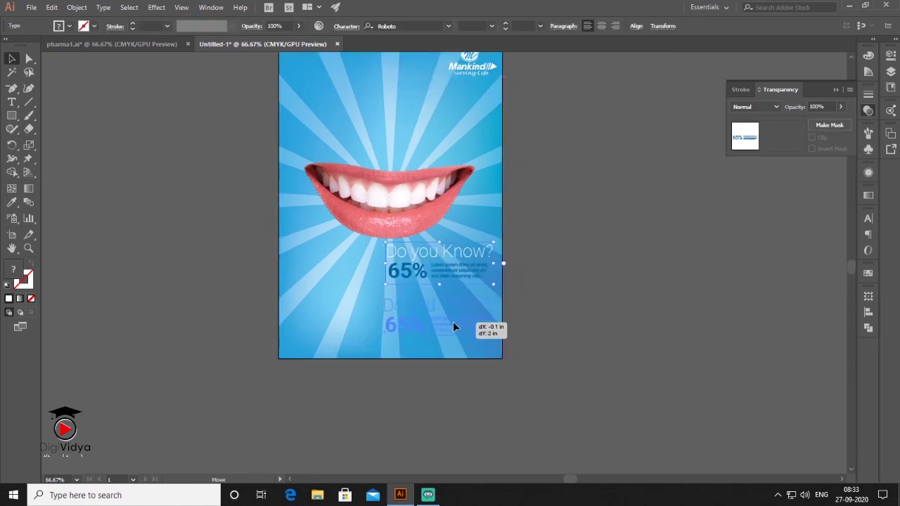
Lower the 'Do you Know? 65%' text and show the document rulers
{"action": "left_click_drag", "start_coordinate": [453, 322], "coordinate": [453, 322]}
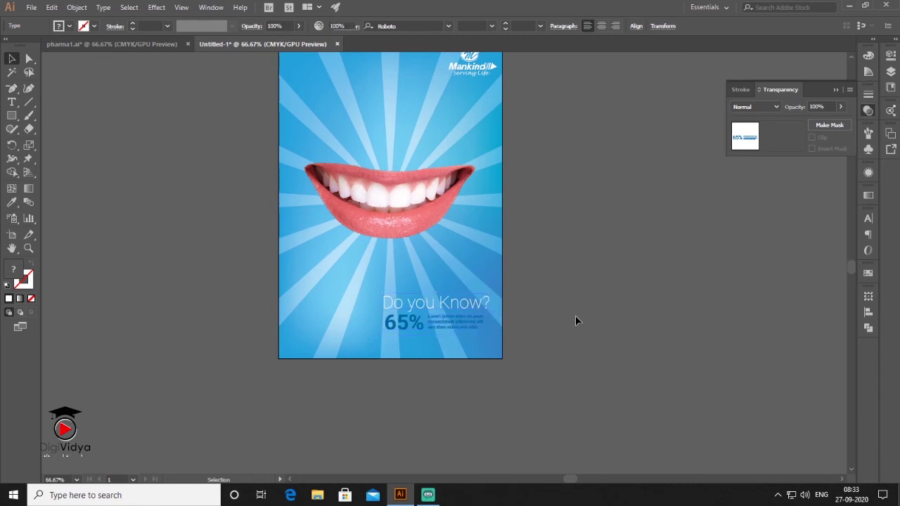
{"action": "left_click", "coordinate": [523, 66]}
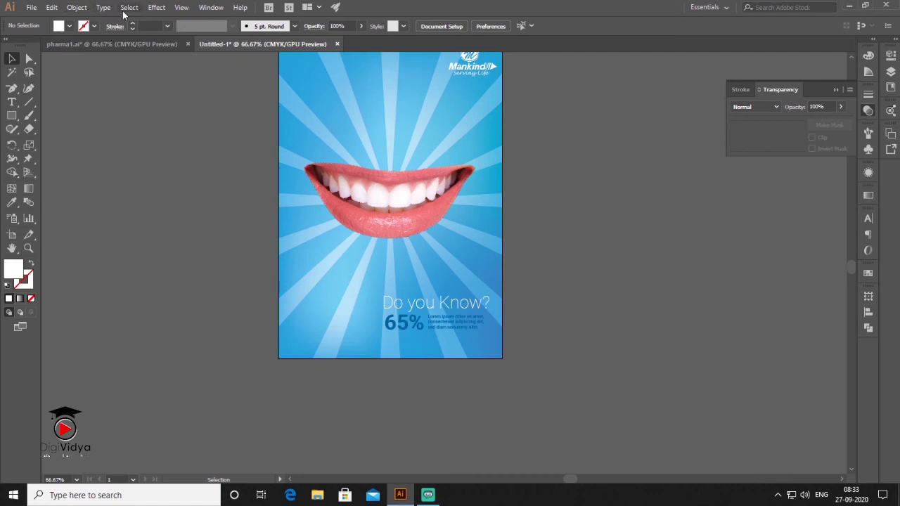
{"action": "left_click", "coordinate": [182, 8]}
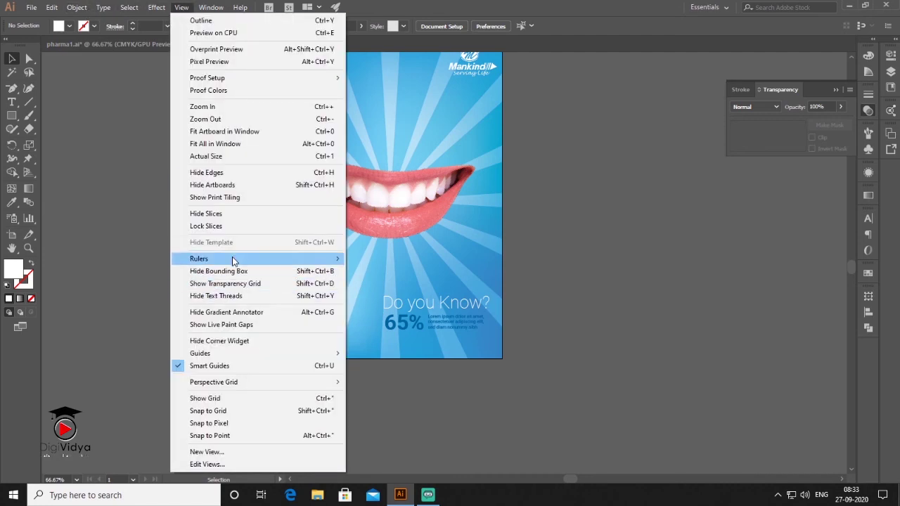
{"action": "left_click", "coordinate": [380, 258]}
Add left and right margin guides plus two horizontal guides marking a bottom band
{"action": "left_click_drag", "start_coordinate": [50, 287], "coordinate": [286, 296]}
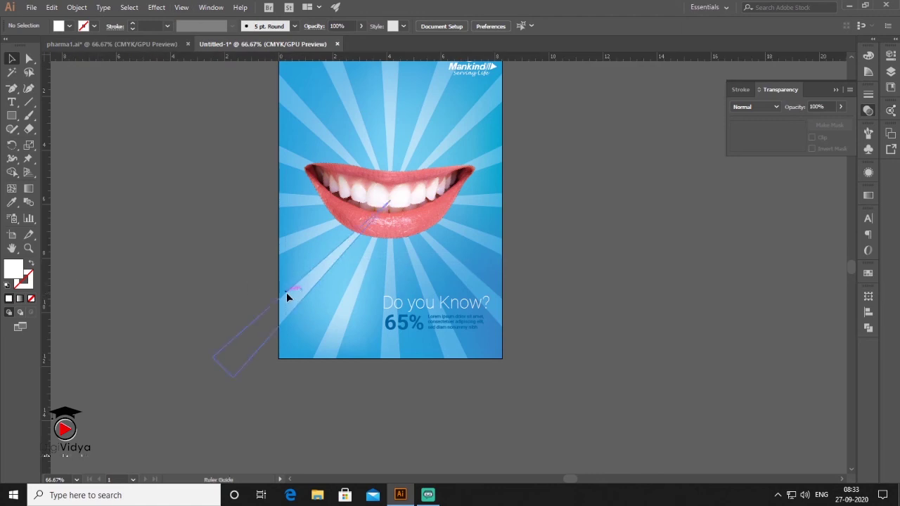
{"action": "left_click", "coordinate": [494, 356]}
{"action": "left_click_drag", "start_coordinate": [496, 356], "coordinate": [494, 356]}
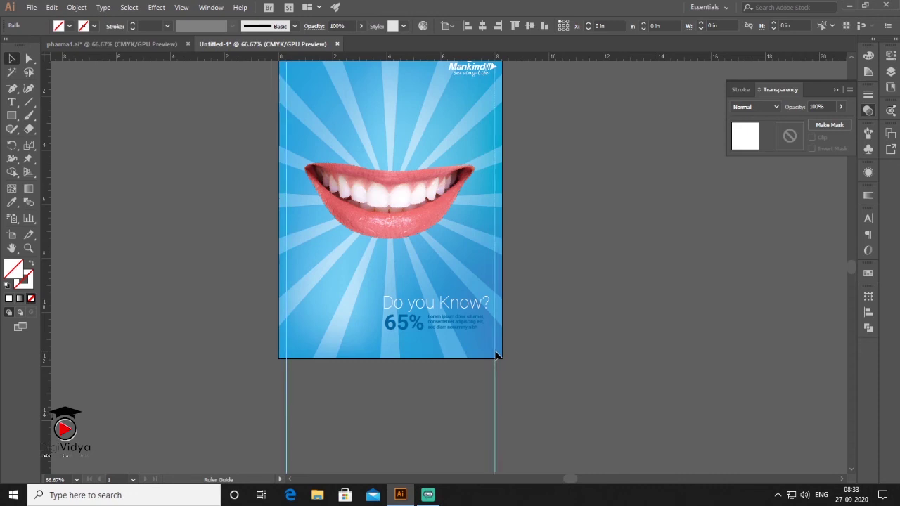
{"action": "mouse_move", "coordinate": [578, 56]}
{"action": "left_mouse_down"}
{"action": "mouse_move", "coordinate": [577, 351]}
{"action": "mouse_move", "coordinate": [458, 312]}
{"action": "mouse_move", "coordinate": [512, 251]}
{"action": "left_mouse_up"}
{"action": "scroll", "coordinate": [416, 320], "scroll_direction": "up", "scroll_amount": 2}
{"action": "left_click", "coordinate": [682, 217]}
{"action": "scroll", "coordinate": [642, 212], "scroll_direction": "down", "scroll_amount": 2}
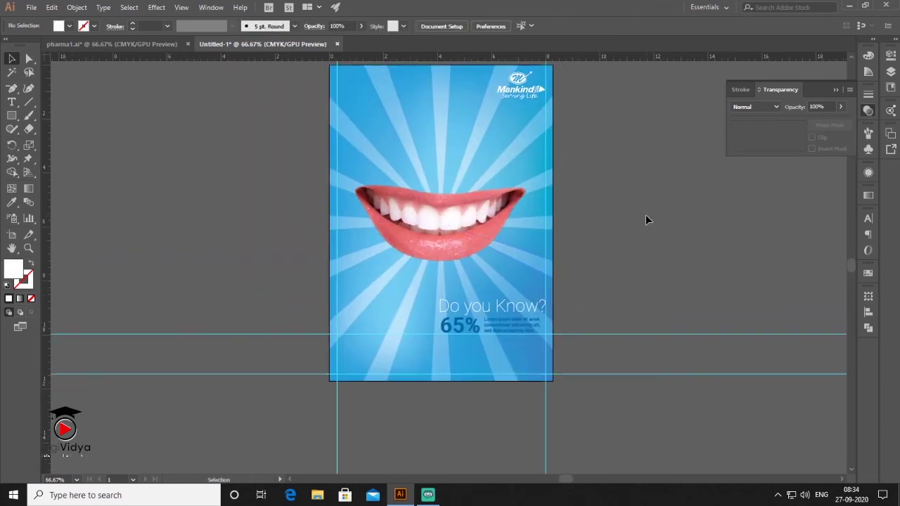
{"action": "scroll", "coordinate": [612, 318], "scroll_direction": "down", "scroll_amount": 1}
Draw a rectangle between the bottom guides and give it a white FFFFFF fill
{"action": "left_click", "coordinate": [12, 116]}
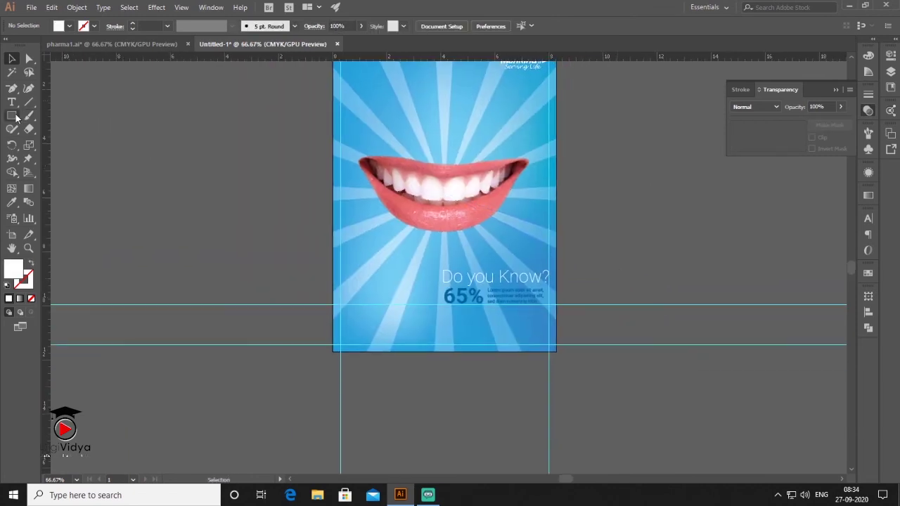
{"action": "left_click_drag", "start_coordinate": [341, 304], "coordinate": [549, 345]}
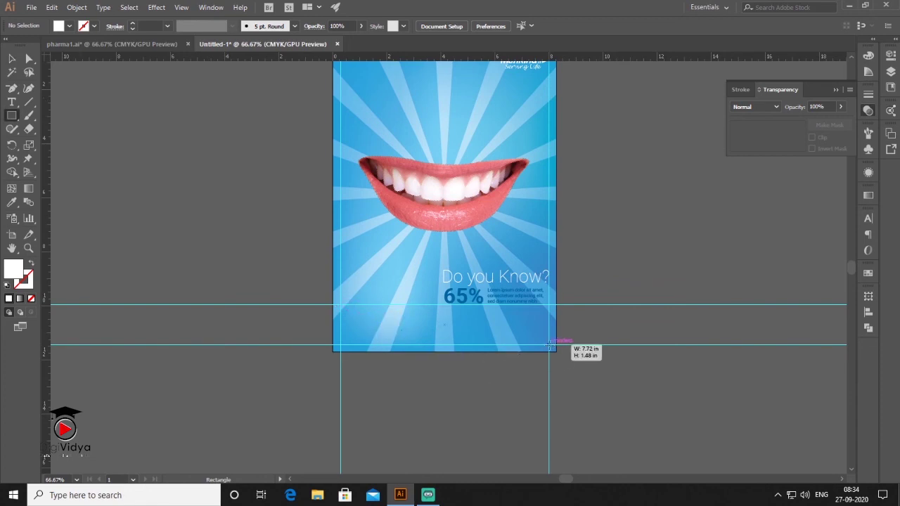
{"action": "left_click", "coordinate": [12, 58]}
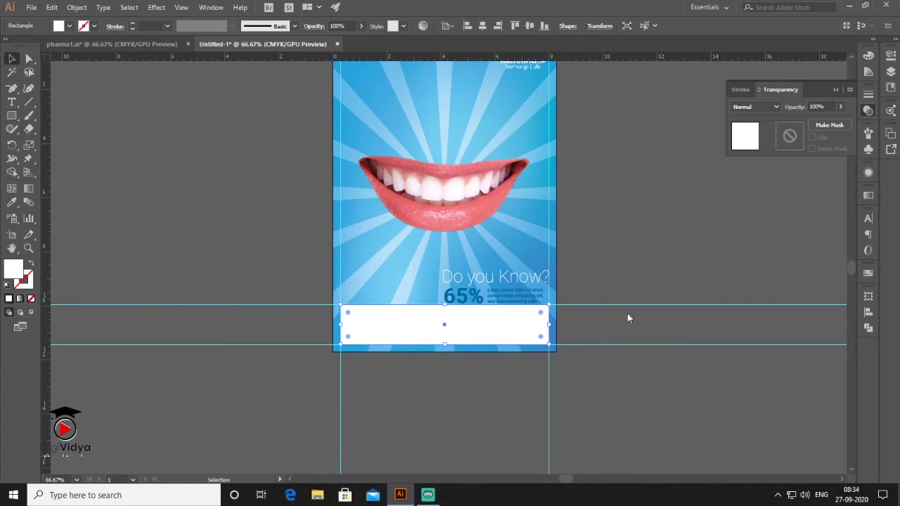
{"action": "left_click", "coordinate": [426, 321]}
{"action": "double_click", "coordinate": [17, 273]}
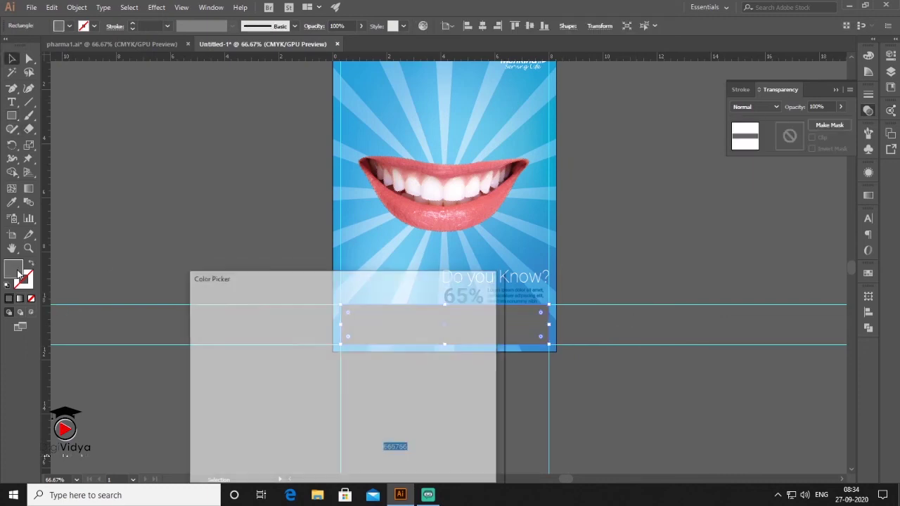
{"action": "left_click_drag", "start_coordinate": [237, 328], "coordinate": [196, 309]}
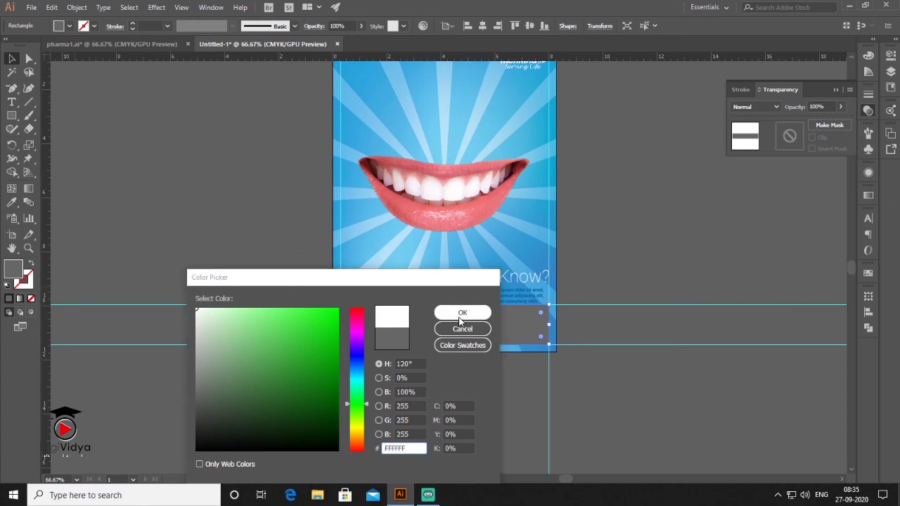
{"action": "left_click", "coordinate": [462, 314]}
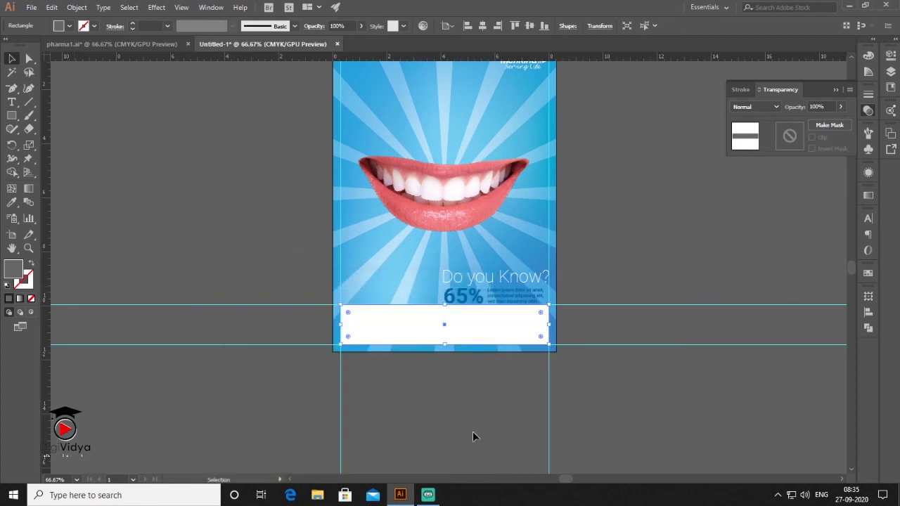
{"action": "scroll", "coordinate": [473, 432], "scroll_direction": "up", "scroll_amount": 2}
{"action": "scroll", "coordinate": [539, 380], "scroll_direction": "down", "scroll_amount": 1}
Paste the Moxiforce-CV product text and position it on the white band
{"action": "left_click", "coordinate": [510, 368]}
{"action": "key", "text": "ctrl+v"}
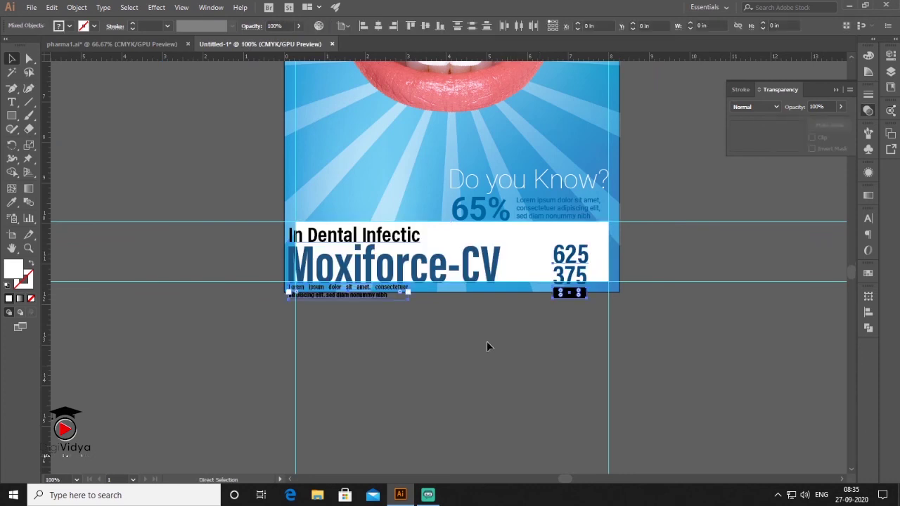
{"action": "left_click_drag", "start_coordinate": [467, 267], "coordinate": [478, 247]}
{"action": "left_click", "coordinate": [553, 185]}
Make the white band taller and set the 'Do you Know? 65%' text just above it
{"action": "left_click", "coordinate": [596, 299]}
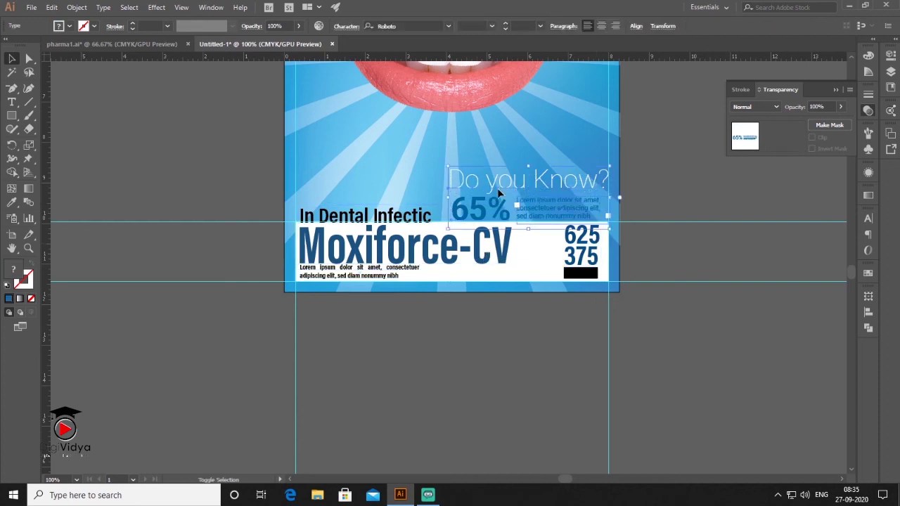
{"action": "left_click_drag", "start_coordinate": [534, 184], "coordinate": [534, 145]}
{"action": "left_click", "coordinate": [538, 272]}
{"action": "mouse_move", "coordinate": [453, 223]}
{"action": "left_mouse_down"}
{"action": "mouse_move", "coordinate": [452, 206]}
{"action": "mouse_move", "coordinate": [669, 207]}
{"action": "left_mouse_up"}
{"action": "left_click", "coordinate": [501, 154]}
{"action": "left_click_drag", "start_coordinate": [501, 155], "coordinate": [501, 171]}
Lower the sunburst background's opacity to 40%
{"action": "left_click", "coordinate": [652, 253]}
{"action": "key", "text": "ctrl+0"}
{"action": "left_click", "coordinate": [492, 176]}
{"action": "left_click", "coordinate": [841, 107]}
{"action": "left_click_drag", "start_coordinate": [837, 121], "coordinate": [814, 120]}
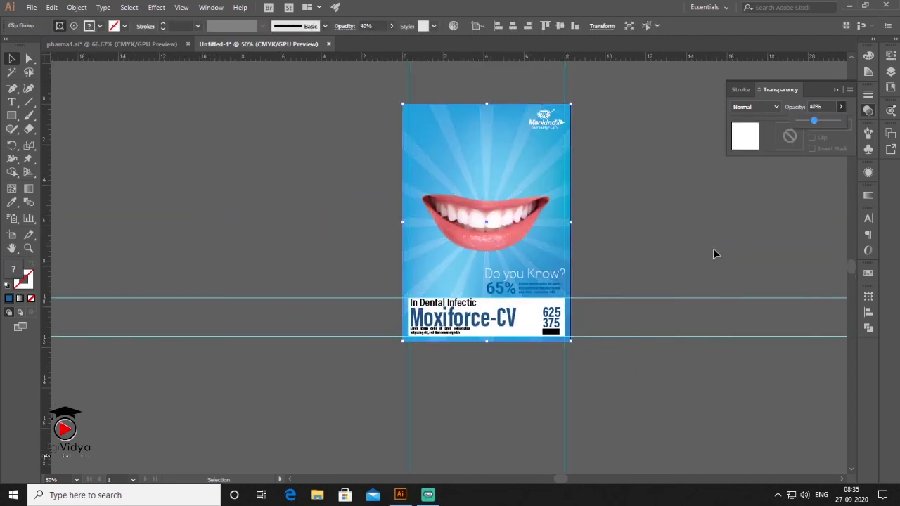
{"action": "left_click", "coordinate": [604, 115]}
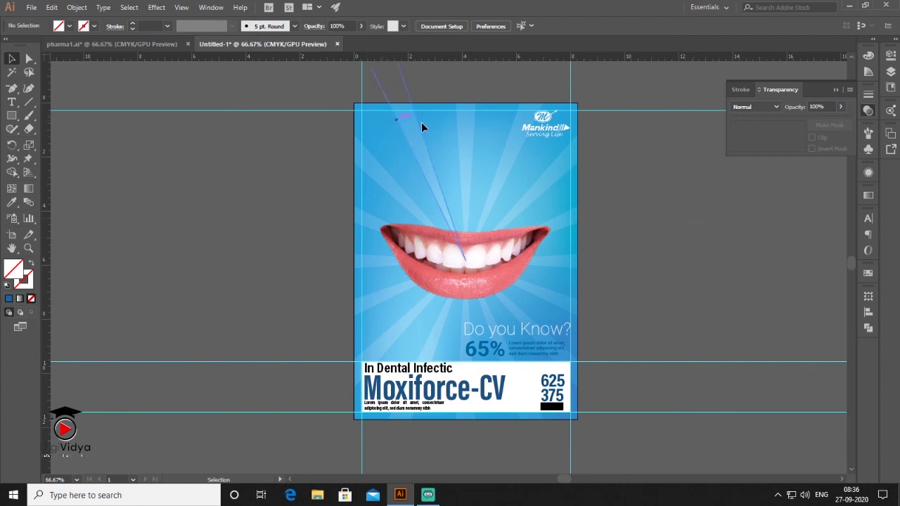
Paste the QR code in front above the band's left end, then hide the panels
{"action": "scroll", "coordinate": [420, 406], "scroll_direction": "up", "scroll_amount": 1, "text": "alt"}
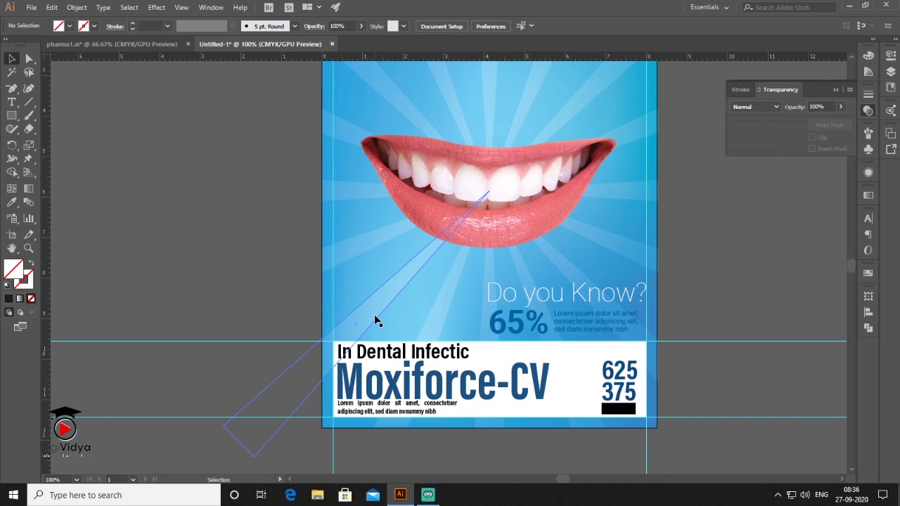
{"action": "scroll", "coordinate": [451, 301], "scroll_direction": "down", "scroll_amount": 1, "text": "alt"}
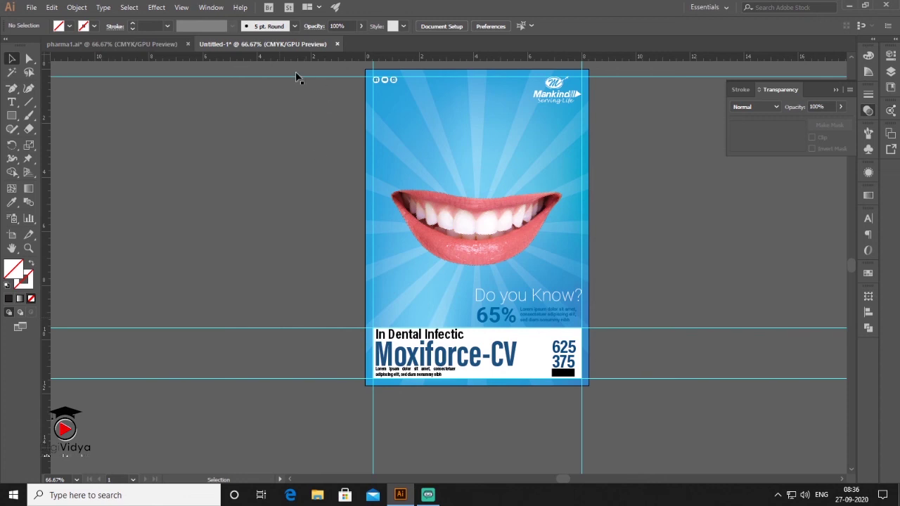
{"action": "key", "text": "ctrl+f"}
{"action": "left_click", "coordinate": [347, 368]}
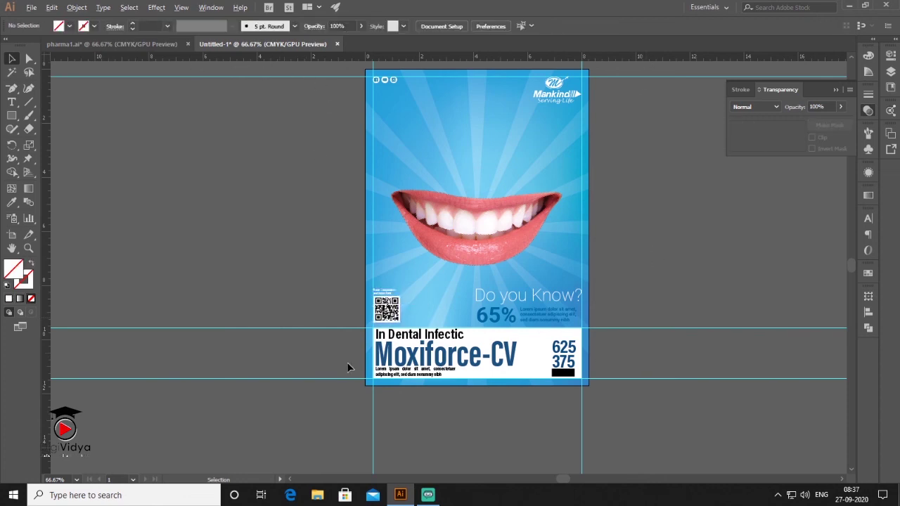
{"action": "scroll", "coordinate": [349, 373], "scroll_direction": "down", "scroll_amount": 1}
{"action": "left_click_drag", "start_coordinate": [450, 266], "coordinate": [488, 382]}
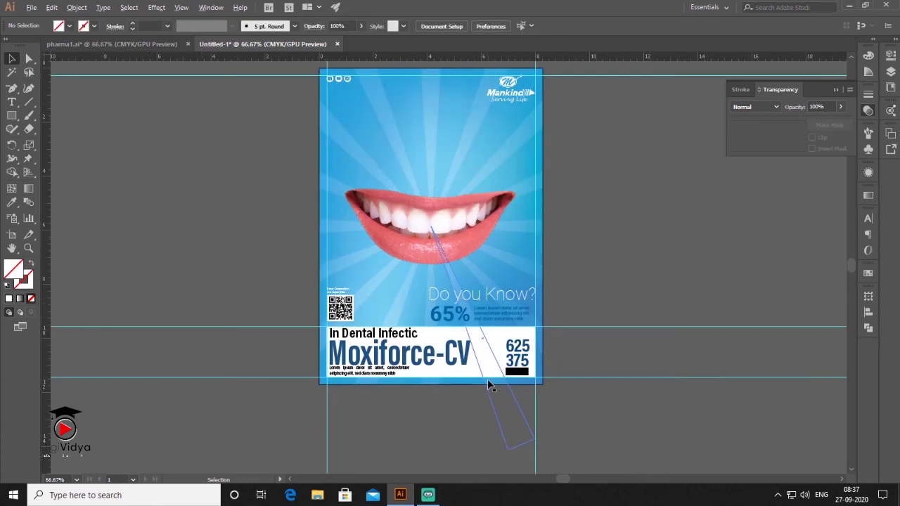
{"action": "left_click_drag", "start_coordinate": [634, 204], "coordinate": [647, 228]}
{"action": "key", "text": "Tab"}
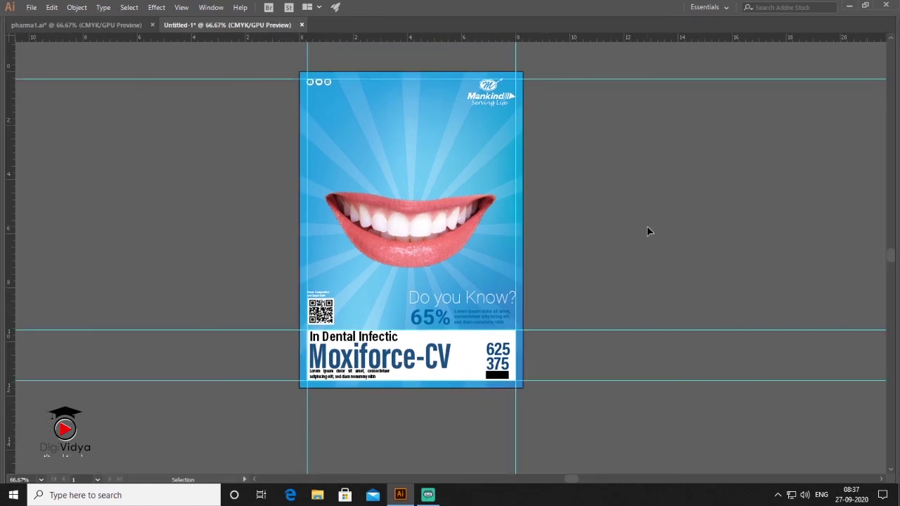
Review the finished poster in Full Screen Mode, zooming in and out and panning across it
{"action": "key", "text": "f"}
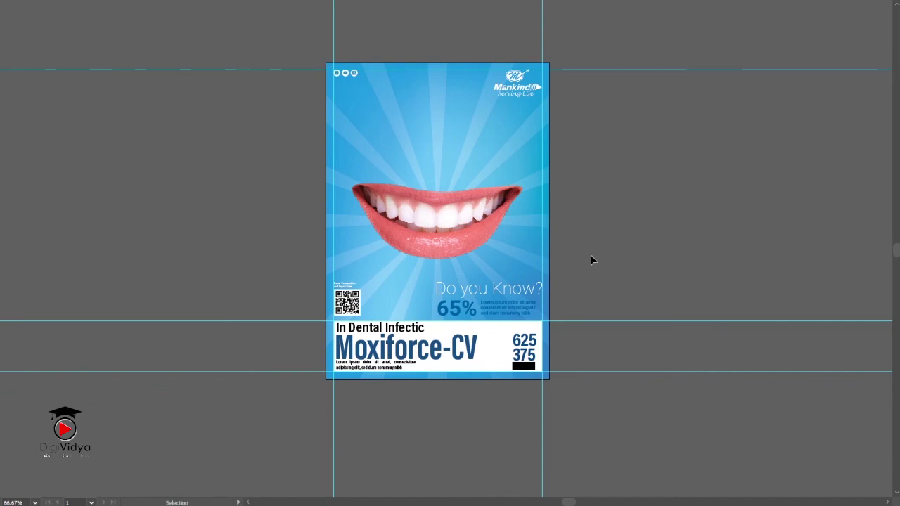
{"action": "key", "text": "ctrl+equal"}
{"action": "key", "text": "ctrl+equal"}
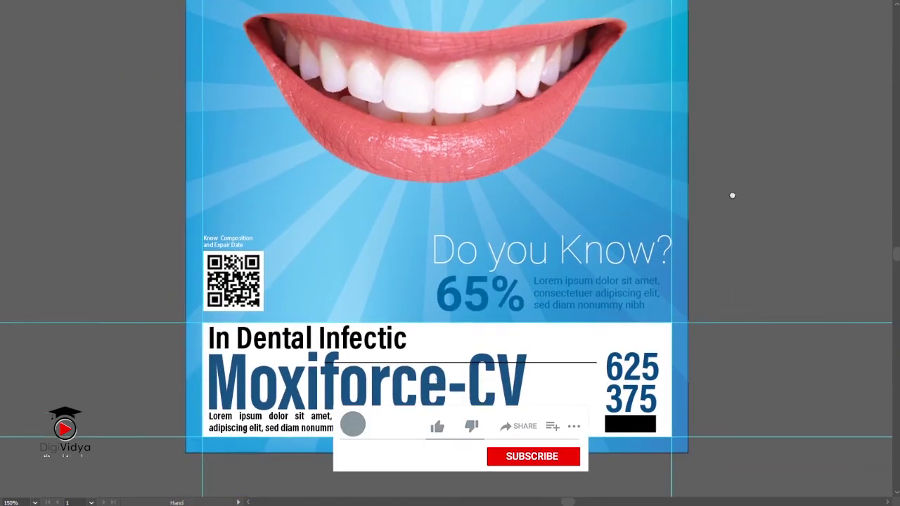
{"action": "scroll", "coordinate": [728, 223], "scroll_direction": "up", "scroll_amount": 3}
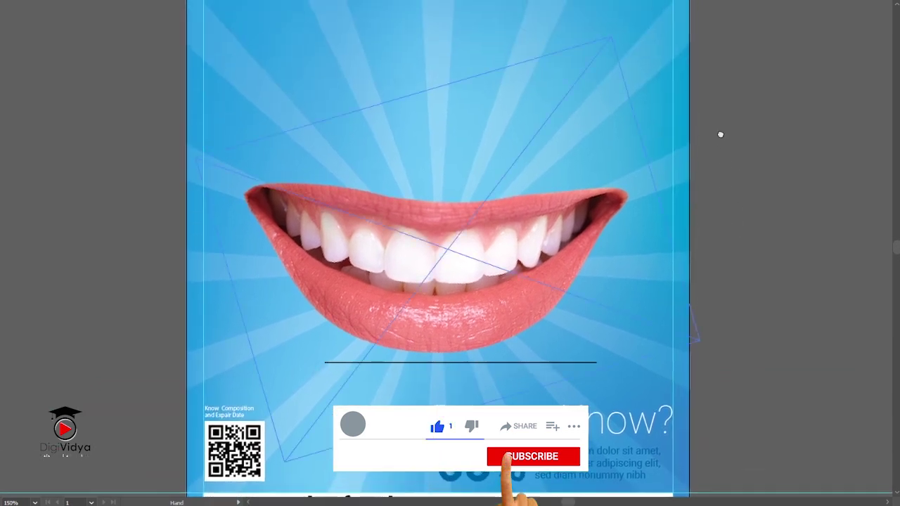
{"action": "scroll", "coordinate": [721, 232], "scroll_direction": "up", "scroll_amount": 3}
{"action": "left_click_drag", "start_coordinate": [751, 352], "coordinate": [744, 309]}
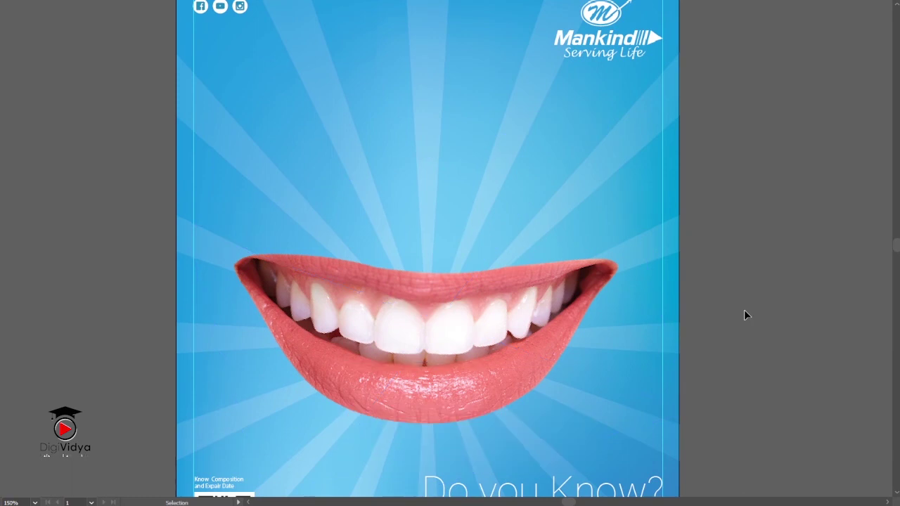
{"action": "key", "text": "ctrl+minus"}
{"action": "key", "text": "ctrl+minus"}
{"action": "key", "text": "ctrl+plus"}
{"action": "left_click_drag", "start_coordinate": [713, 321], "coordinate": [703, 271]}
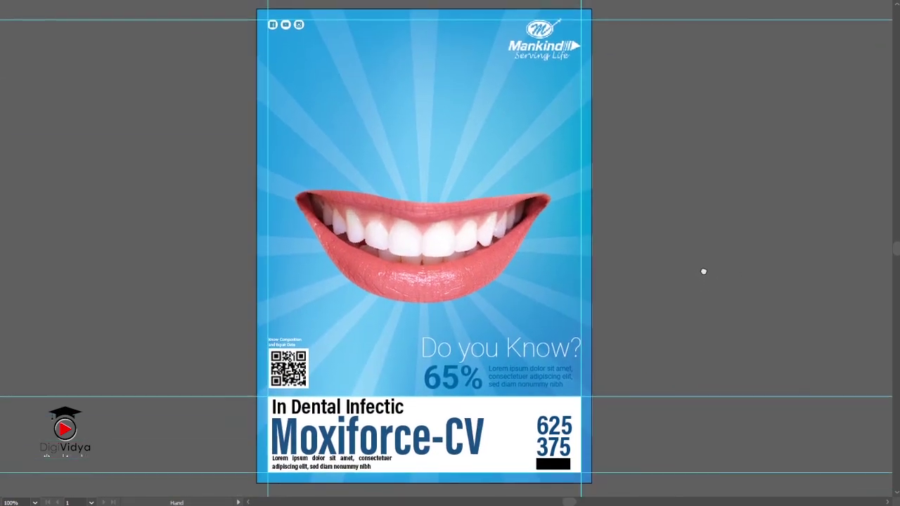